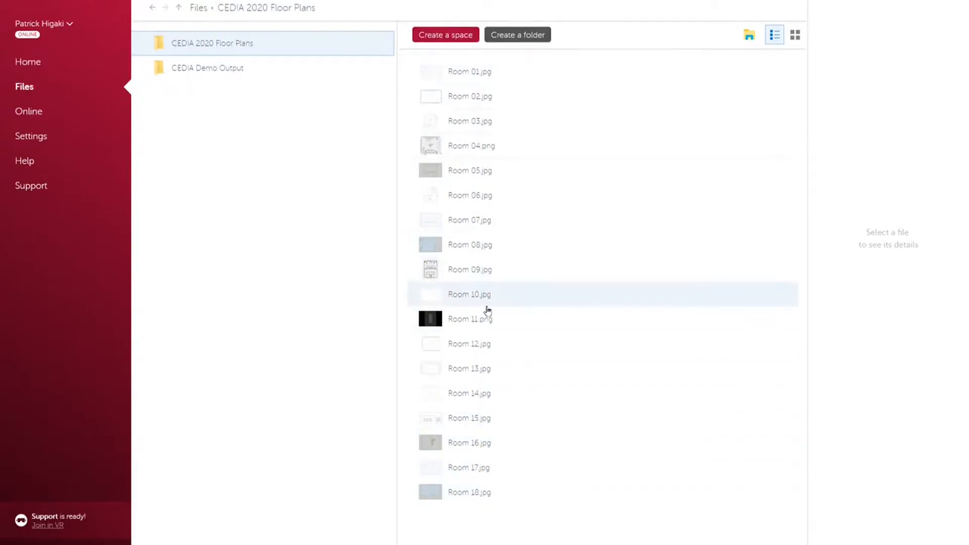
Step: Create a new space named "Living Room and Kitchen" in the CEDIA 2020 Floor Plans folder and start it as an empty space
left_click(483, 348)
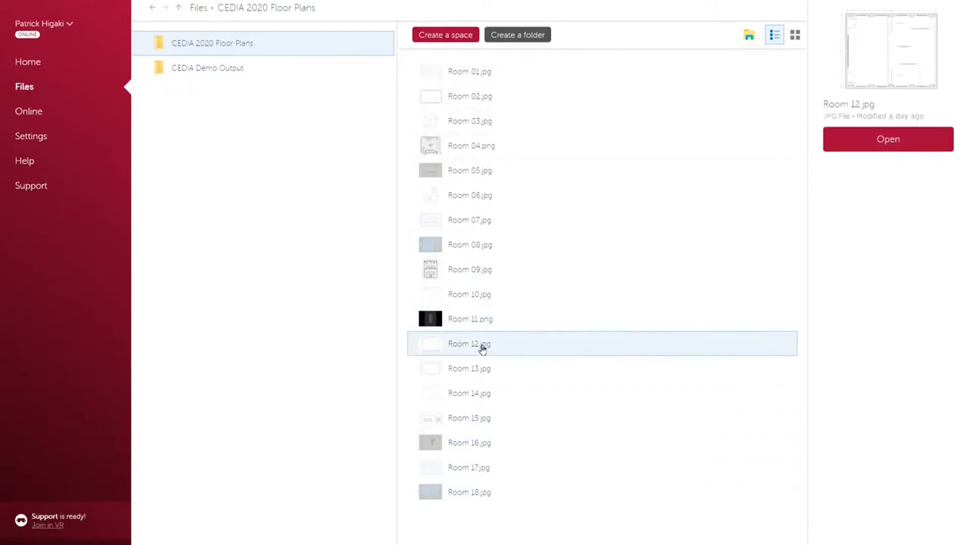
left_click(483, 376)
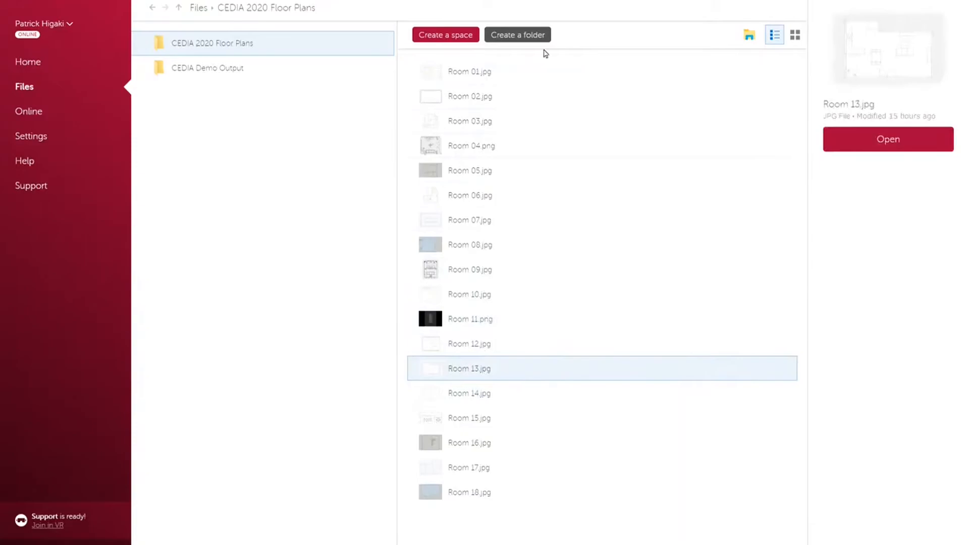
left_click(456, 35)
type("L")
key("BackSpace")
type("Living Room and Kitchen")
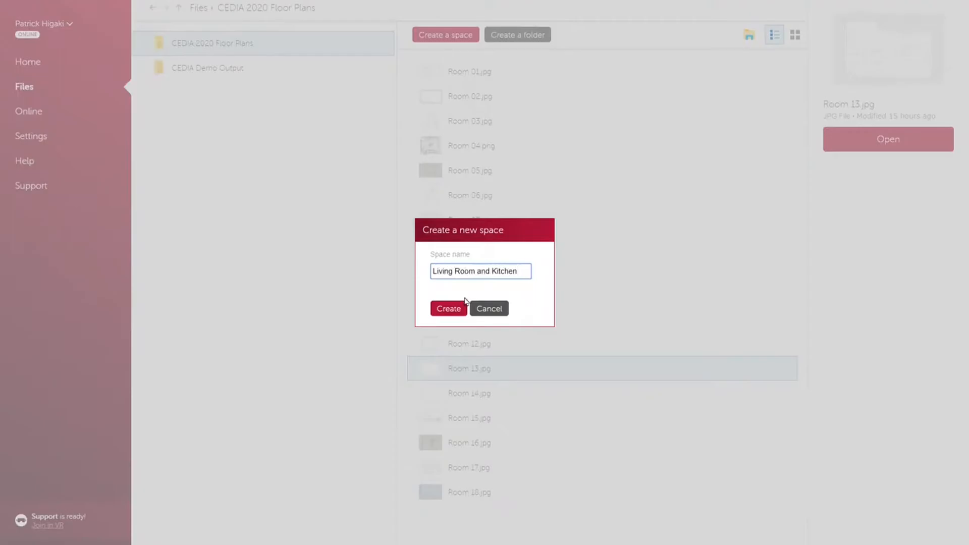
left_click(460, 307)
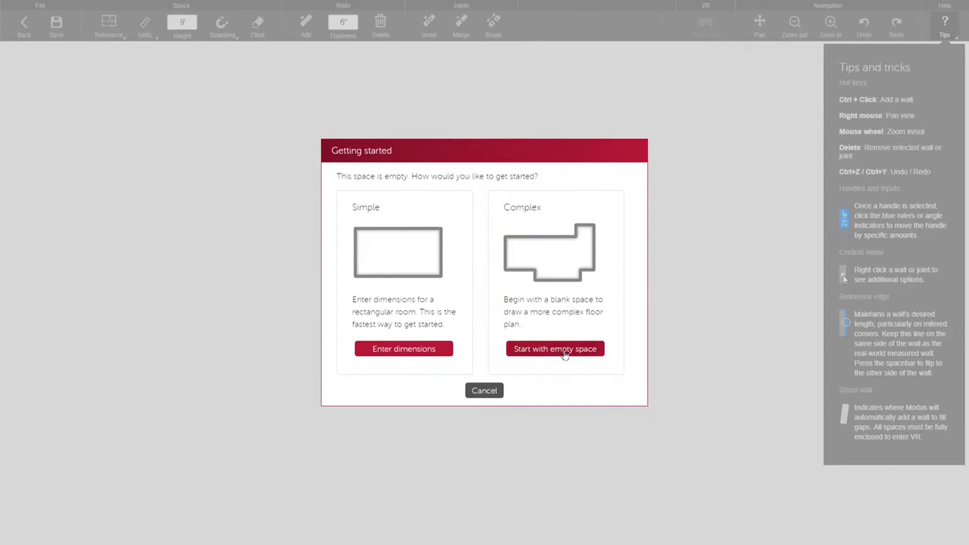
left_click(564, 353)
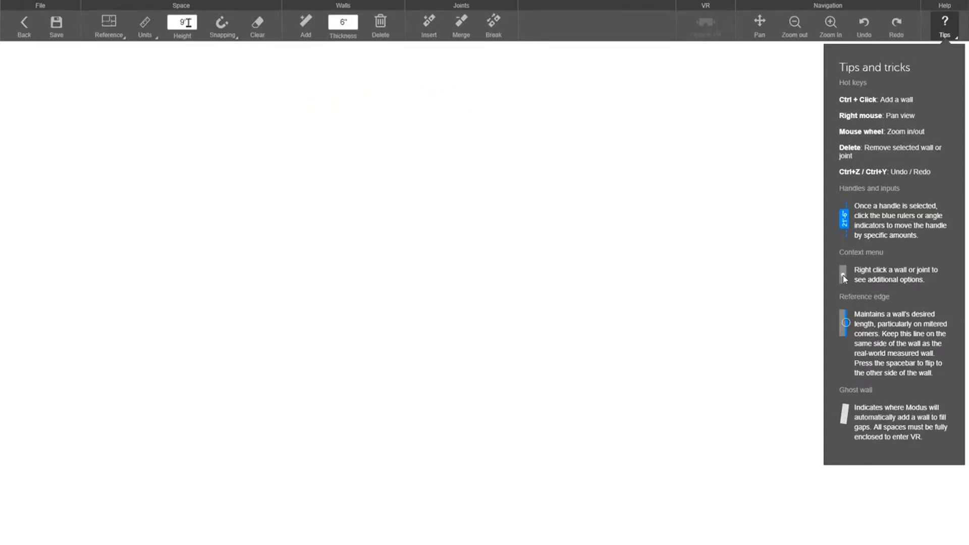
Step: Load the hand-drawn living room and kitchen floor plan as the reference image and raise its opacity to nearly full
left_click(107, 30)
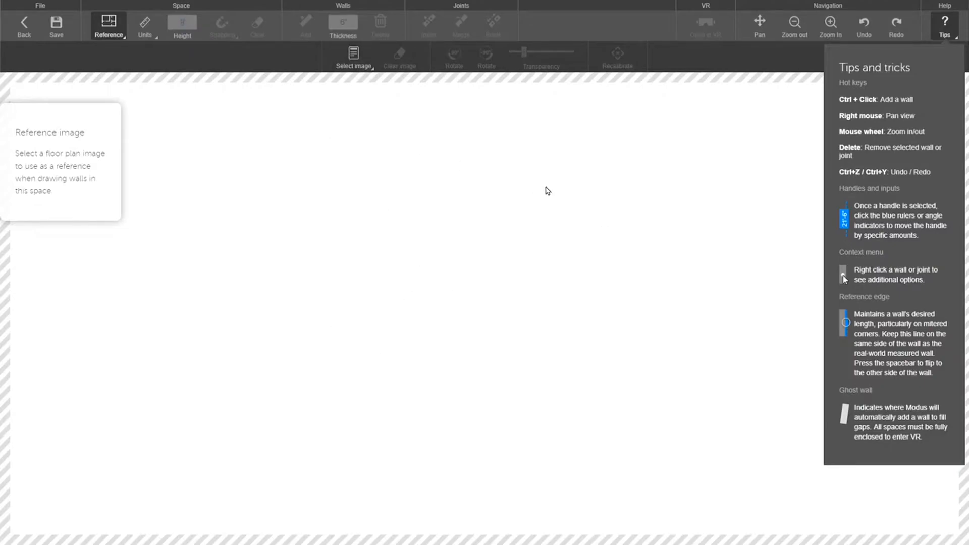
scroll(487, 310, "down", 1)
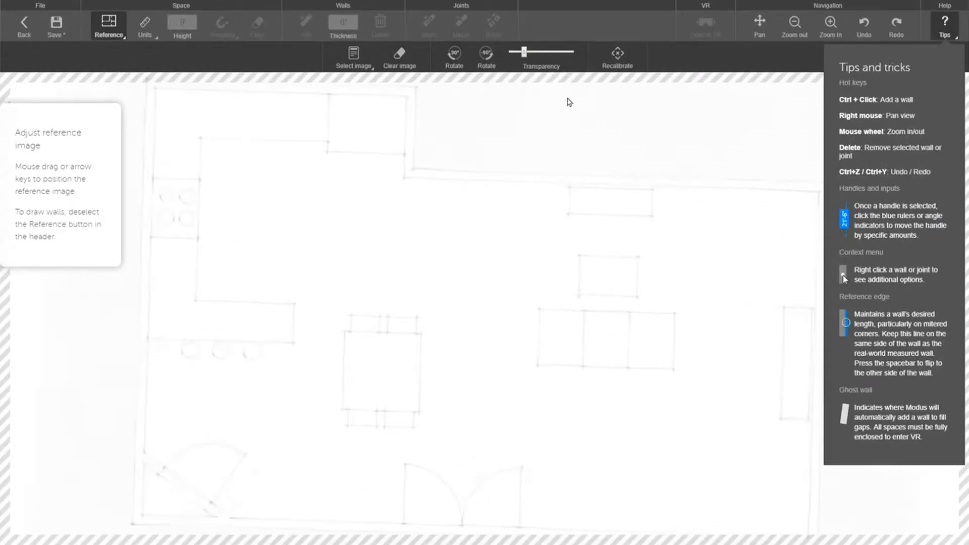
left_click_drag(524, 51, 567, 51)
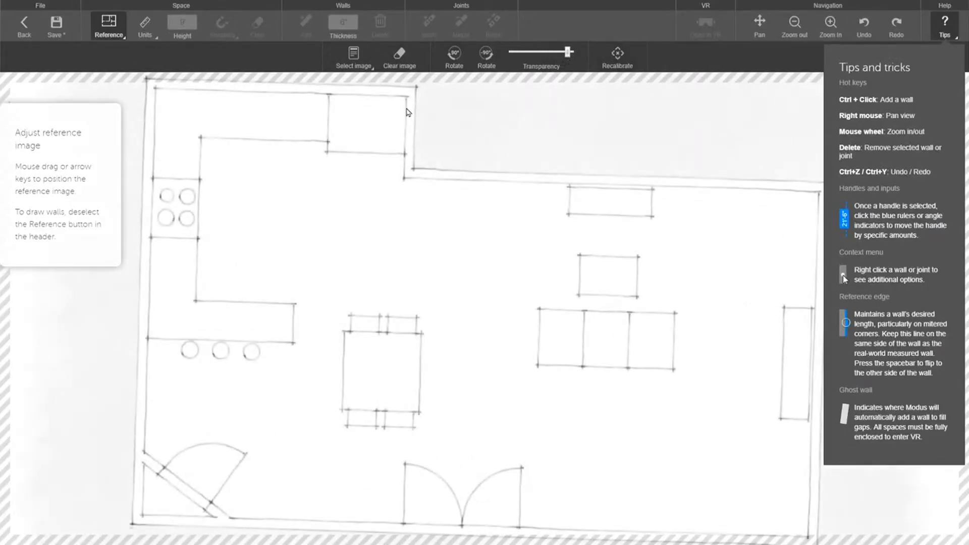
Step: Reposition the reference image so the whole floor plan sits centrally in the drawing area
scroll(614, 178, "down", 1)
left_click_drag(565, 293, 556, 266)
scroll(557, 266, "down", 1)
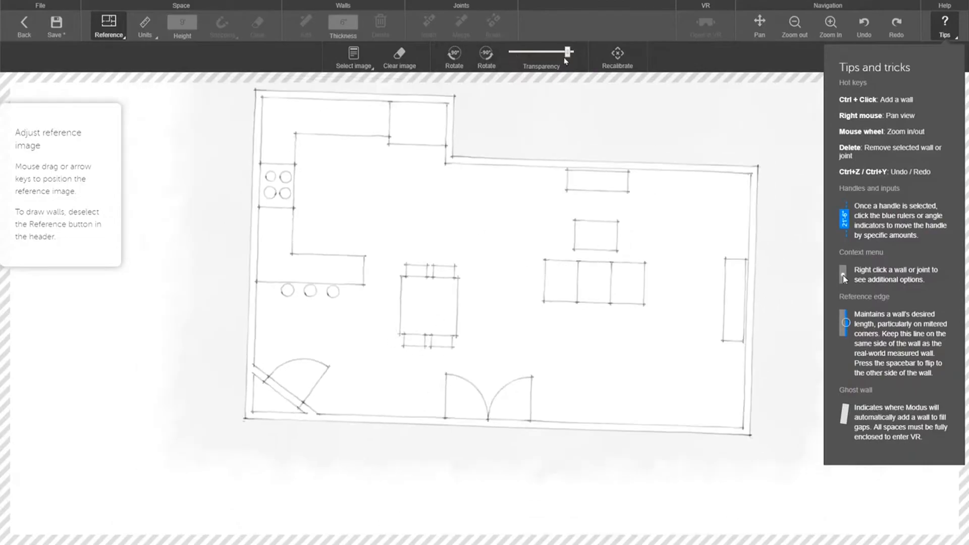
left_click_drag(415, 371, 389, 360)
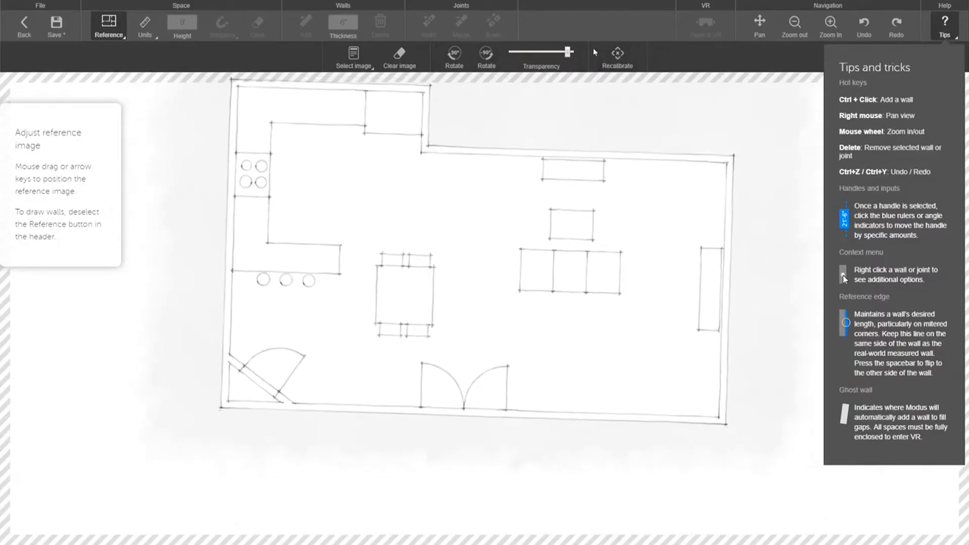
scroll(519, 130, "down", 1)
left_click_drag(530, 151, 523, 186)
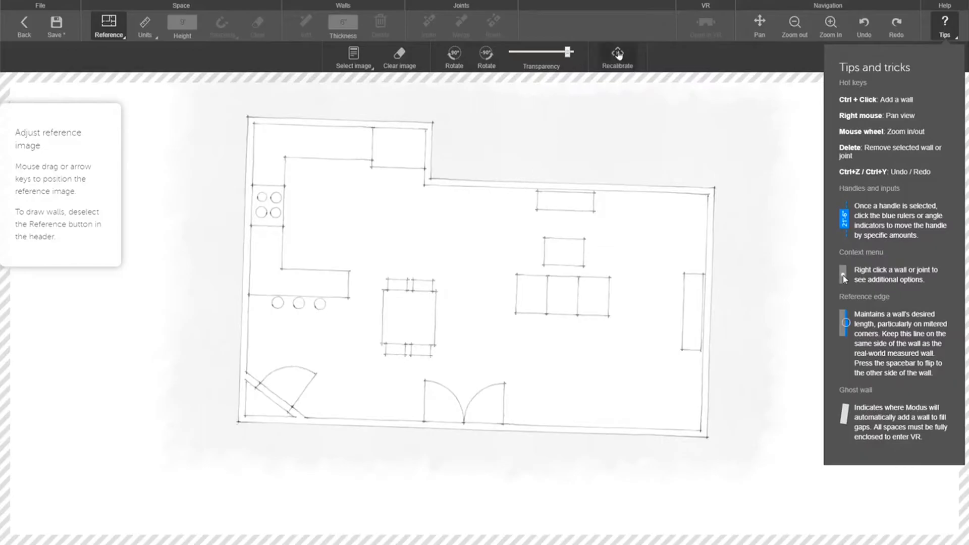
Step: Recalibrate the reference image by tracing the double-door opening in the lower wall and giving it a length of 6 ft
left_click(618, 54)
scroll(444, 486, "up", 1)
scroll(444, 486, "up", 2)
scroll(472, 433, "down", 2)
scroll(469, 279, "down", 1)
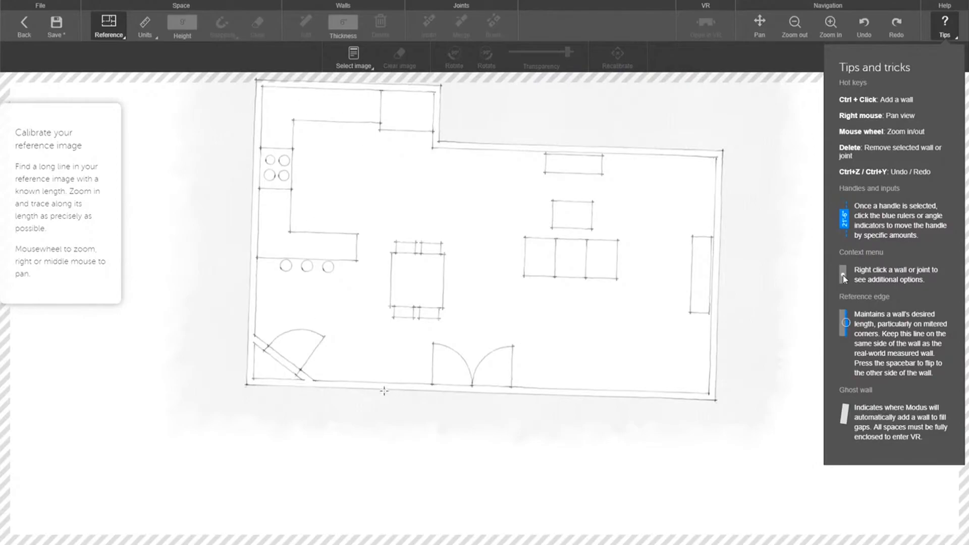
scroll(422, 279, "down", 1)
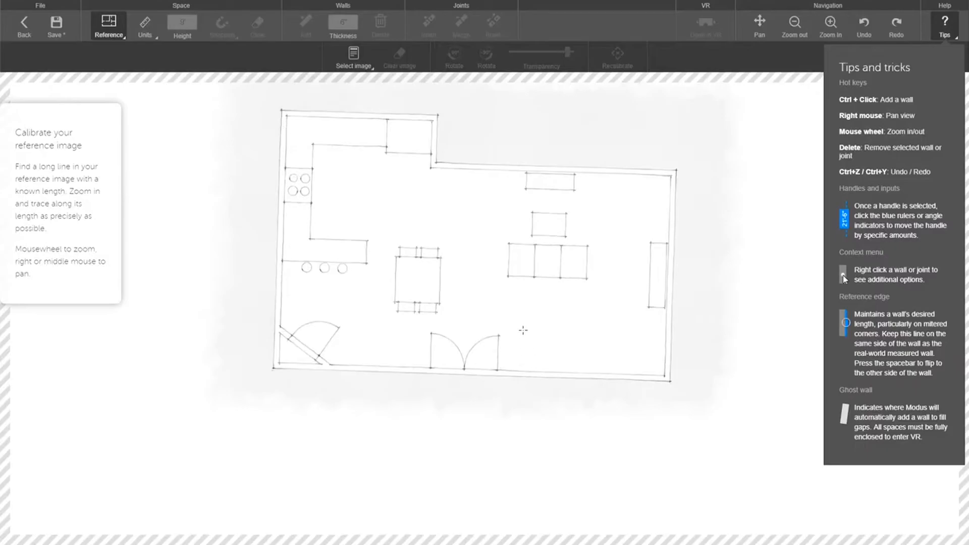
right_click_drag(436, 225, 423, 255)
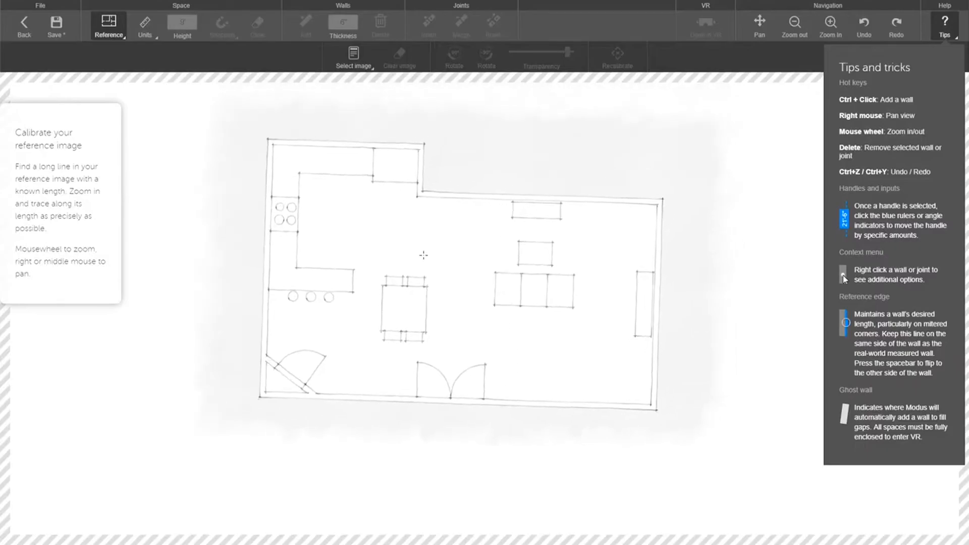
scroll(391, 423, "up", 1)
scroll(426, 398, "down", 1)
right_click_drag(450, 333, 428, 356)
scroll(428, 356, "up", 3)
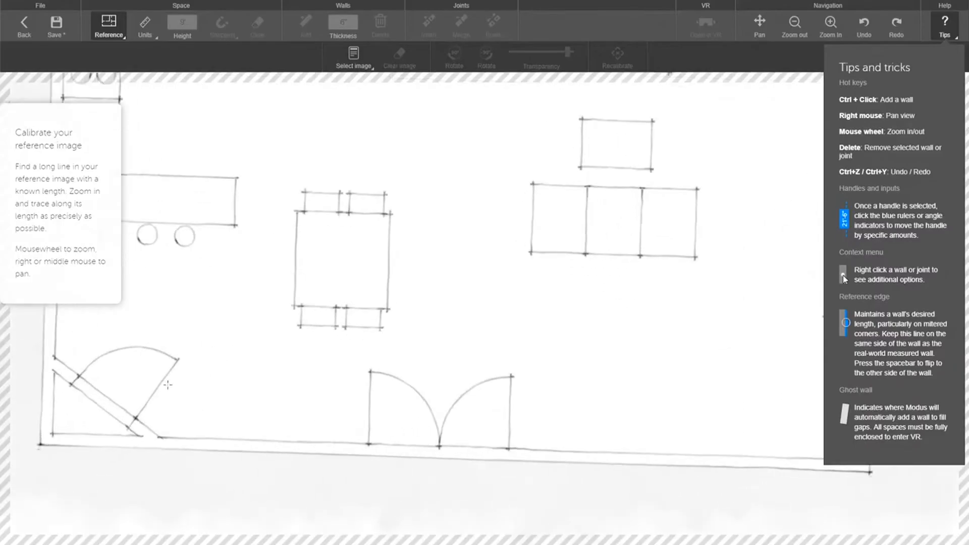
scroll(411, 404, "up", 2)
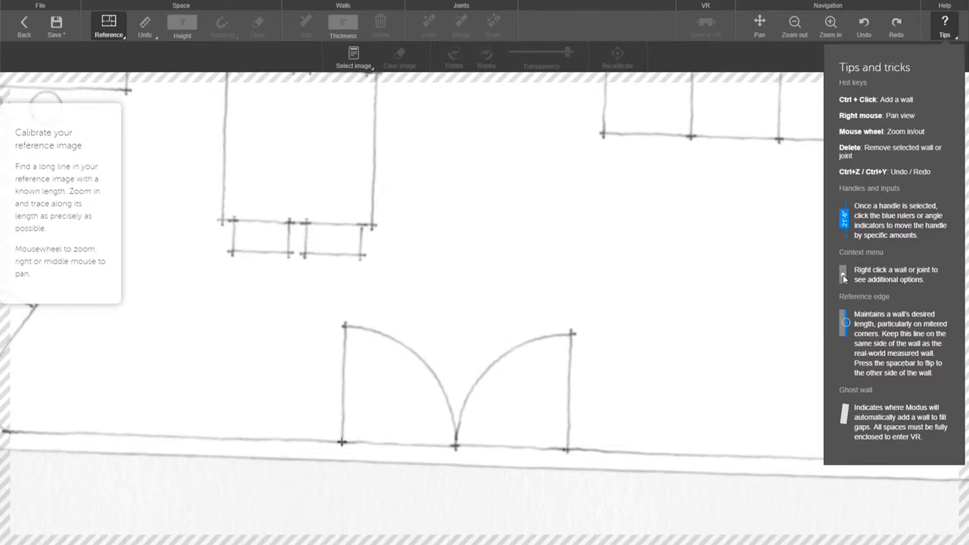
left_click_drag(342, 442, 568, 449)
left_click(567, 449)
type("6")
key("Return")
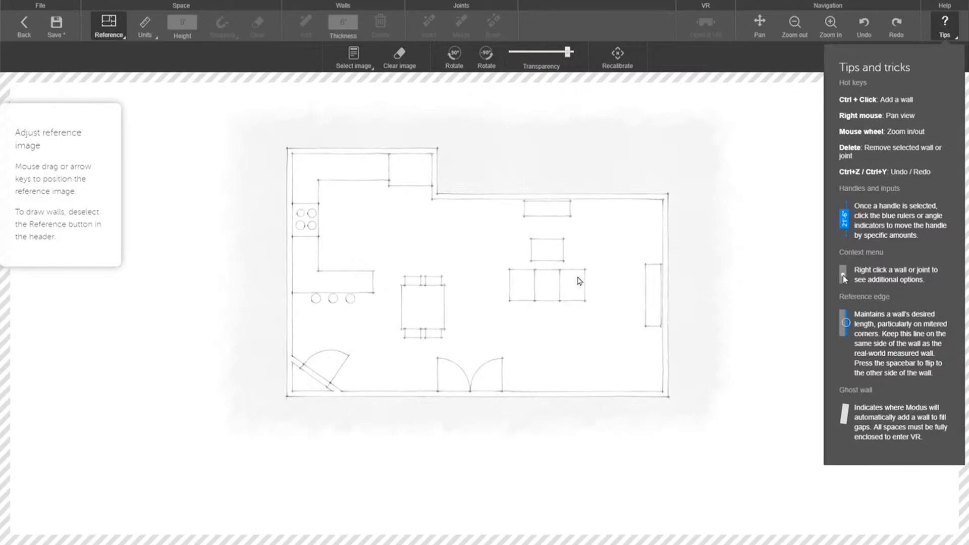
Step: Finish the reference image adjustment, then set the space height to 8' and the snapping length to 1"
scroll(376, 205, "up", 2)
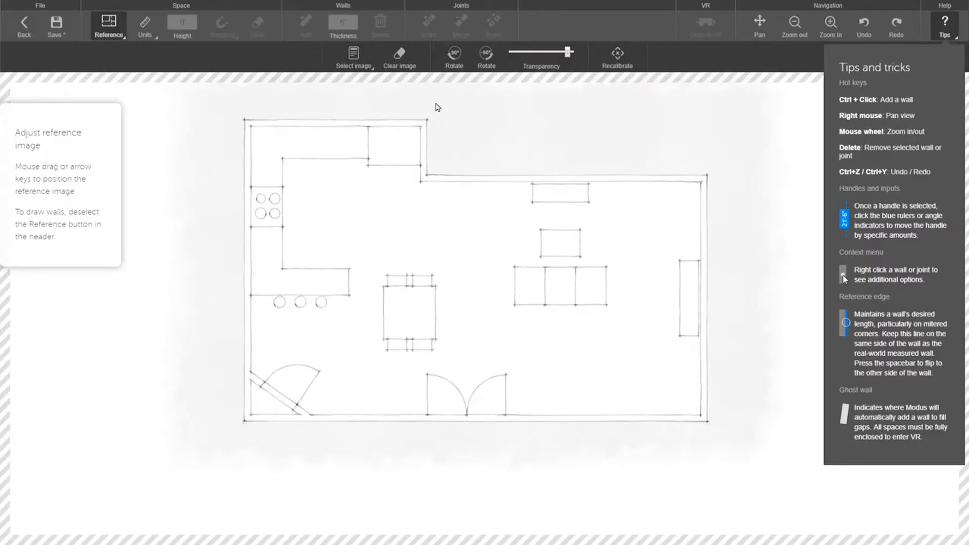
left_click(108, 25)
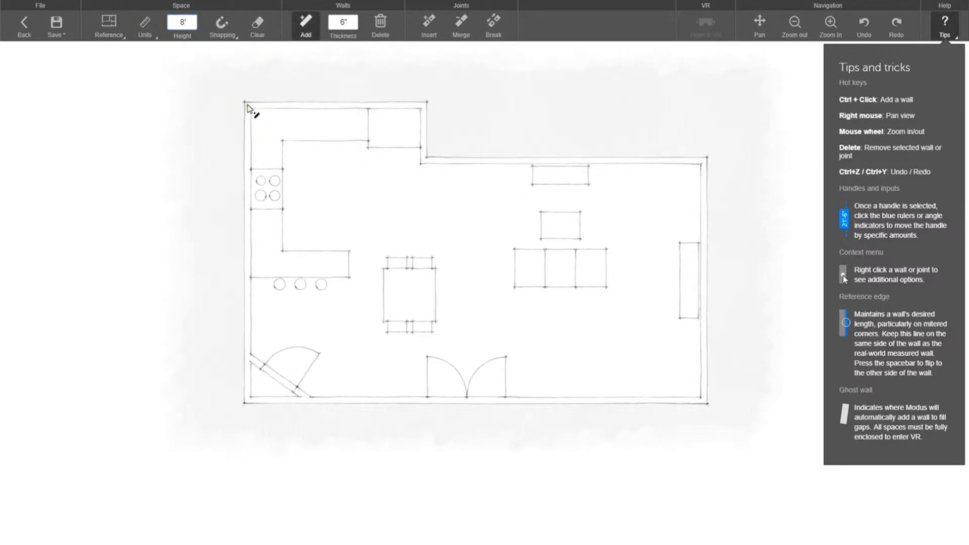
left_click(241, 36)
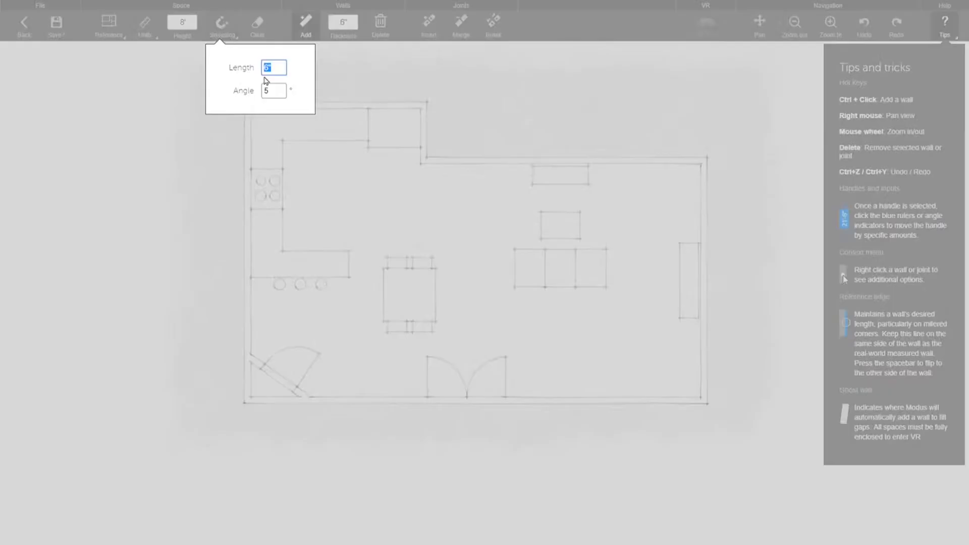
type("1")
key("Return")
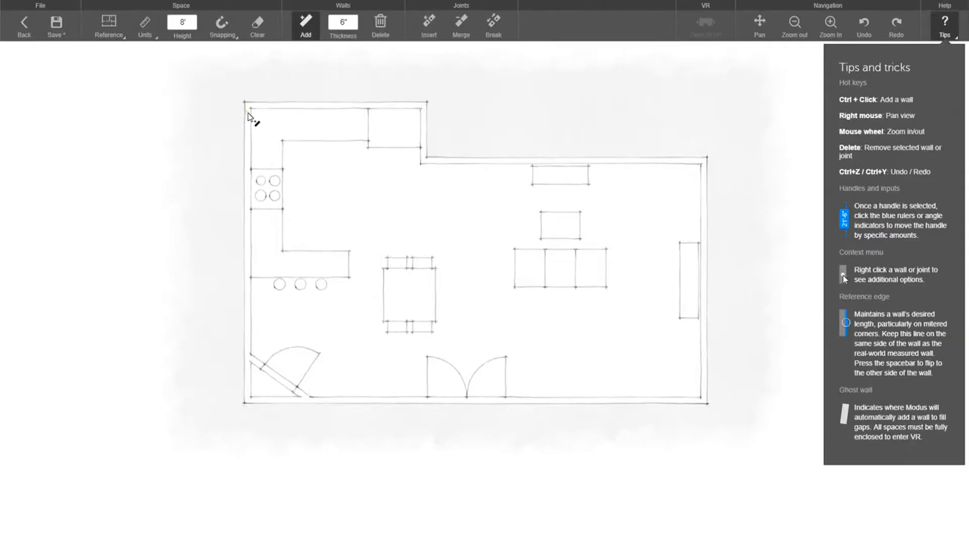
Step: Trace walls clockwise from the plan's upper-left corner, about 14'-1", 4'-7", 21'-3", 17'-11" and 30'-7" long, plus a left wall about 19'-2" long
mouse_move(245, 103)
left_mouse_down()
mouse_move(435, 119)
mouse_move(425, 119)
left_mouse_up()
left_click(425, 118)
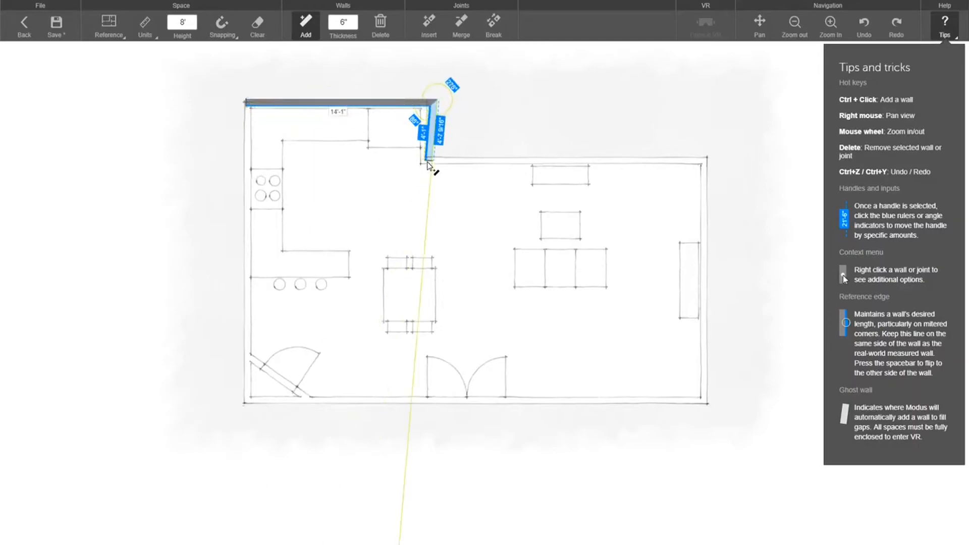
left_click(440, 174)
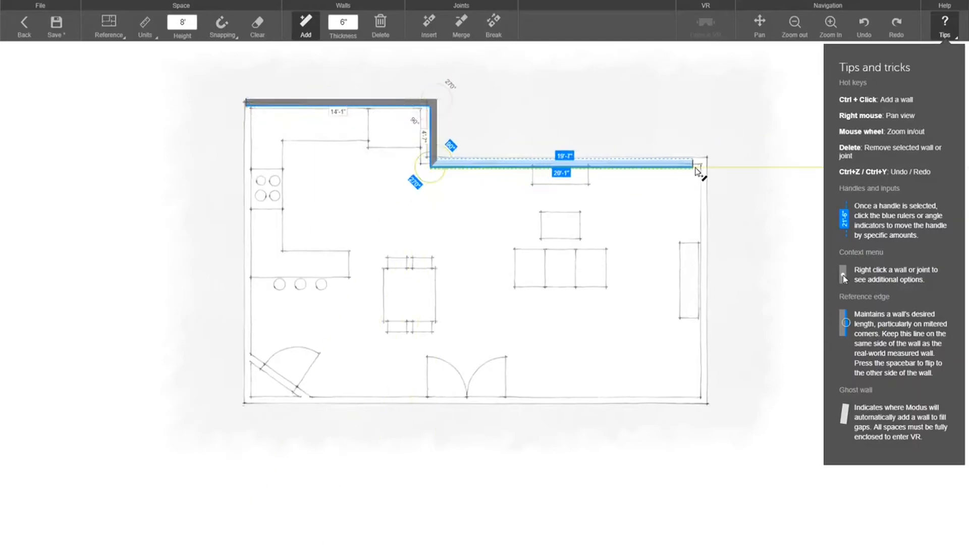
left_click(709, 170)
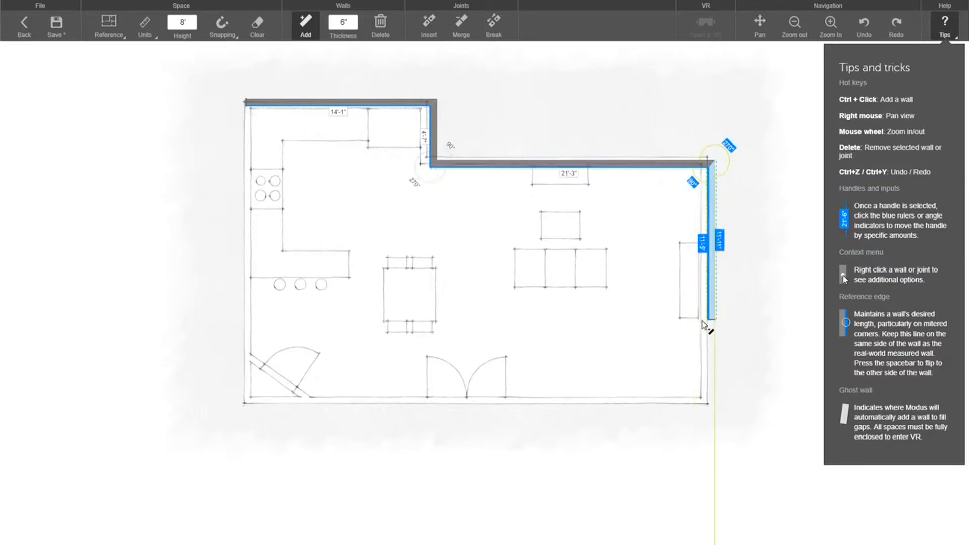
left_click(710, 405)
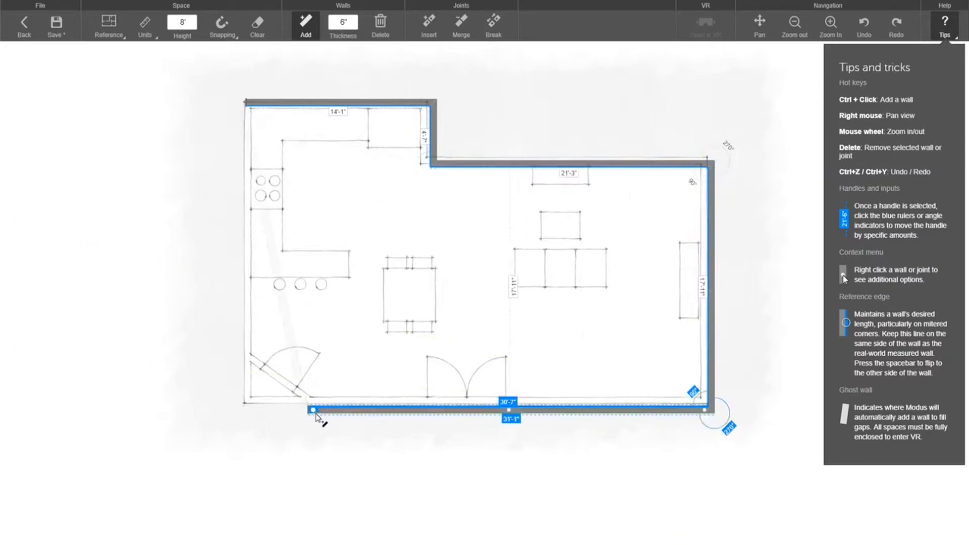
left_click_drag(248, 108, 242, 356)
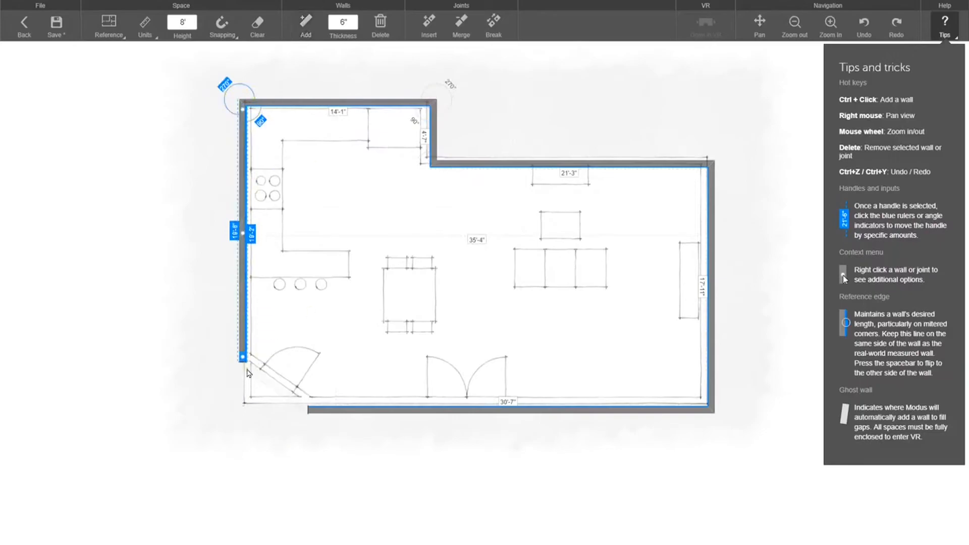
Step: Align the left wall, the kitchen's upper wall, the short step wall and the living room's upper wall with the reference drawing
scroll(275, 261, "up", 2)
left_click_drag(241, 232, 249, 235)
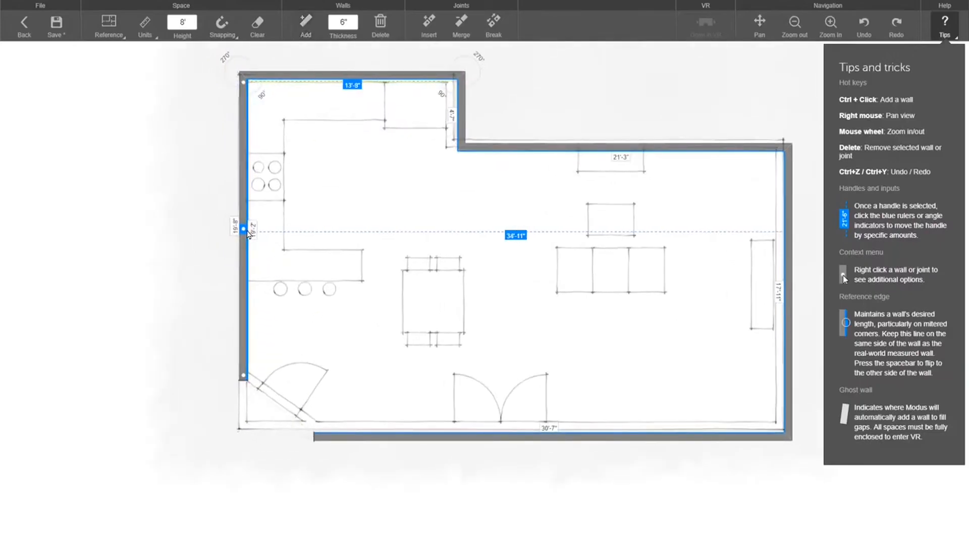
left_click_drag(356, 83, 355, 89)
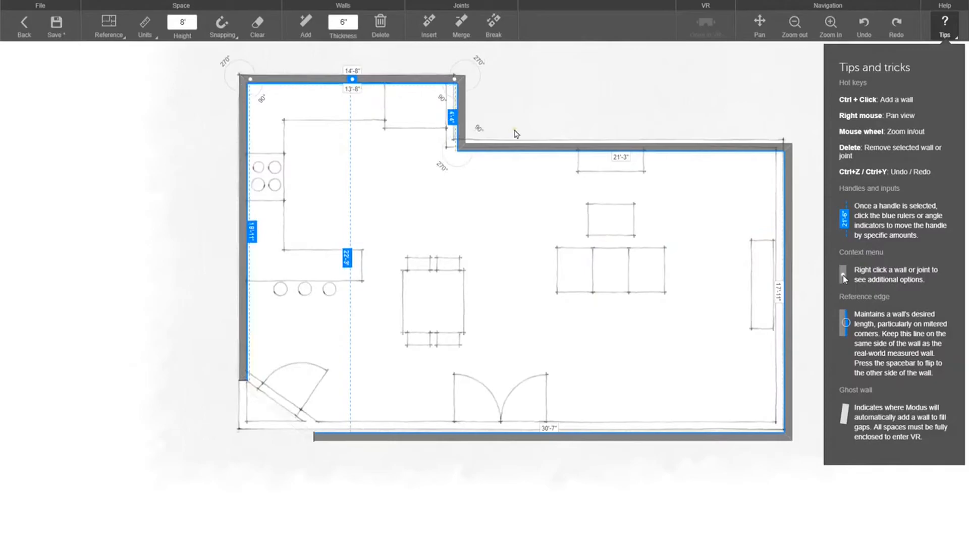
left_click_drag(465, 120, 451, 119)
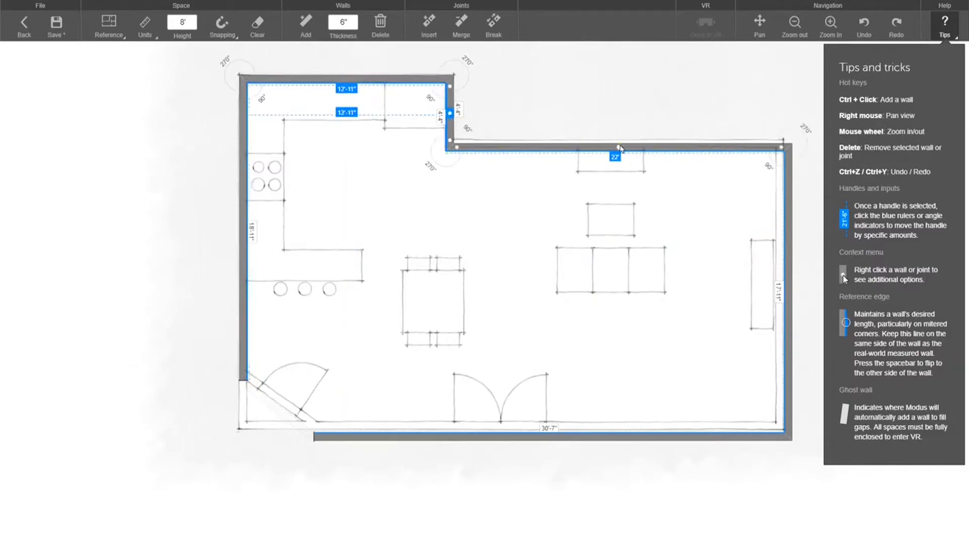
scroll(620, 148, "up", 2)
left_click_drag(615, 147, 615, 144)
Step: Move the right and lower walls inward onto the reference lines, making the right wall about 17'-5" and the lower wall about 30' long
right_click_drag(708, 388, 549, 258)
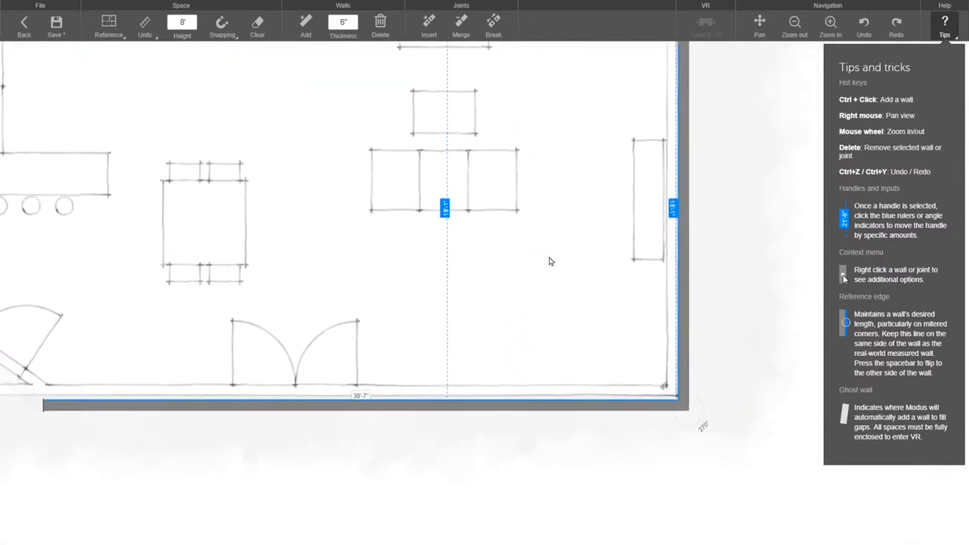
scroll(657, 237, "down", 2)
left_click(661, 237)
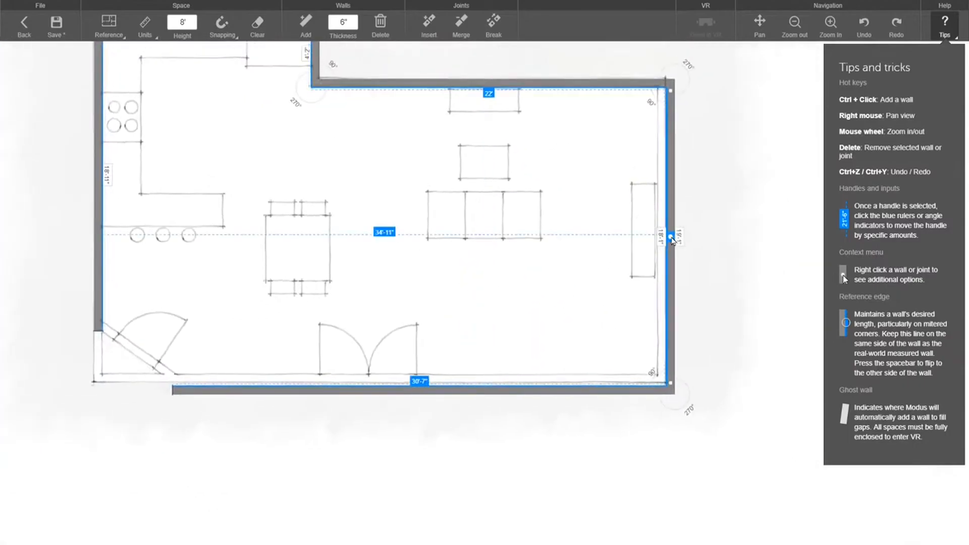
scroll(375, 402, "down", 1)
left_click_drag(405, 388, 407, 377)
Step: Add a diagonal wall about 5'-1" long across the lower-left corner, joining the lower wall's open end to the left wall
scroll(310, 369, "up", 2)
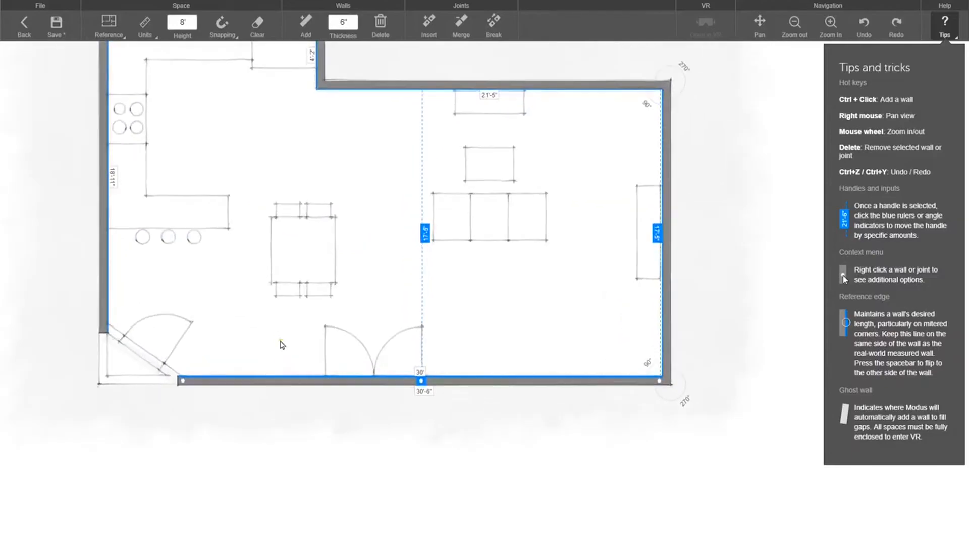
right_click_drag(204, 330, 403, 300)
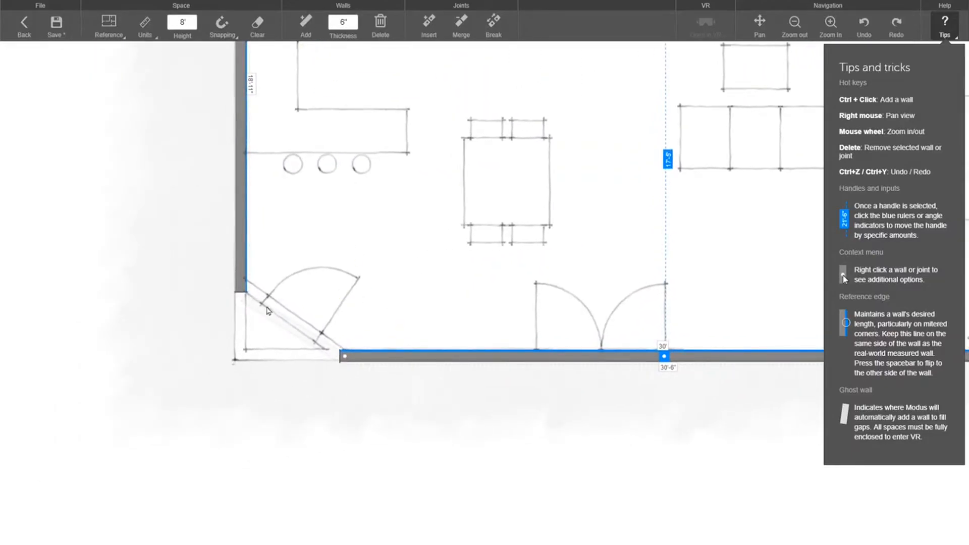
left_click_drag(346, 360, 244, 288)
left_click(258, 313)
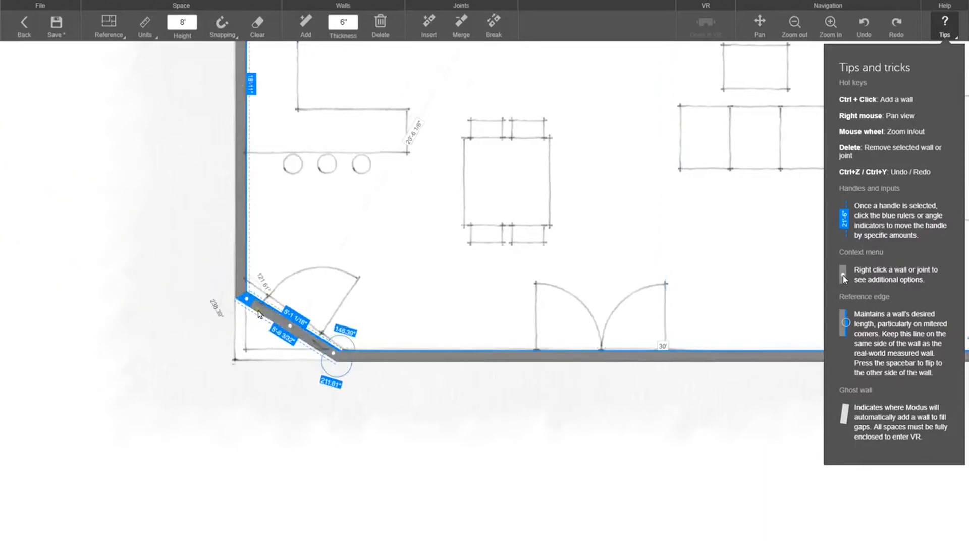
scroll(258, 307, "up", 1)
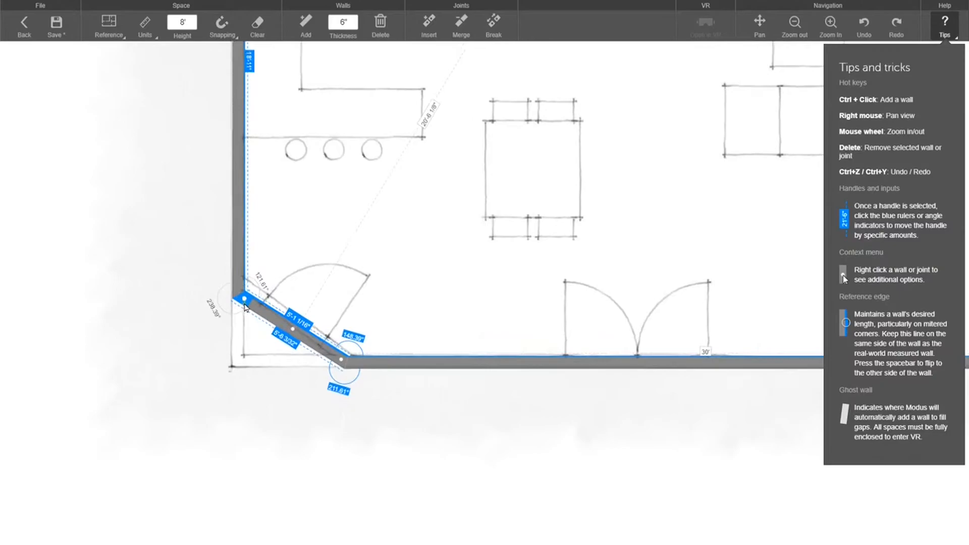
Step: Align both ends of the diagonal corner wall with the reference drawing, making it about 5'-7" long
left_click_drag(242, 298, 241, 281)
left_click_drag(353, 368, 361, 369)
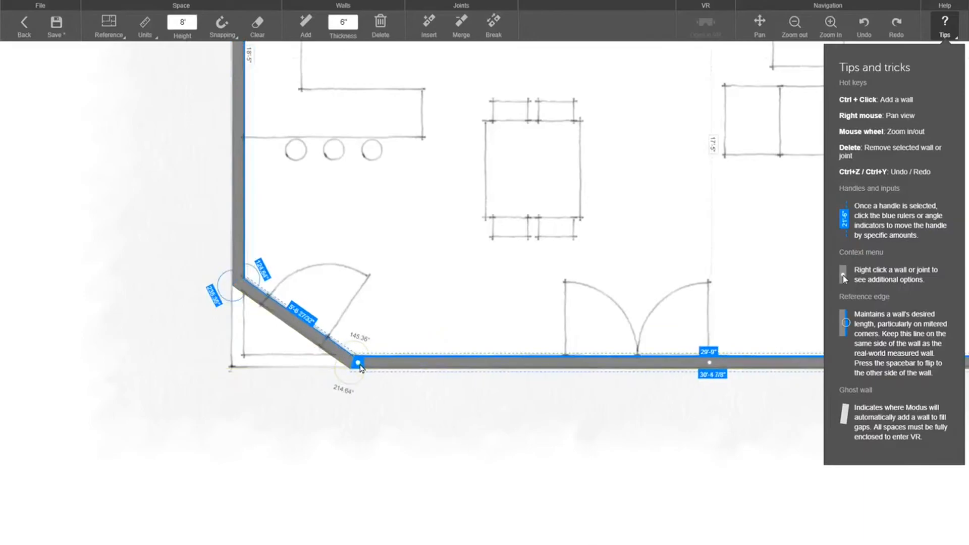
scroll(356, 313, "up", 2)
left_click(329, 295)
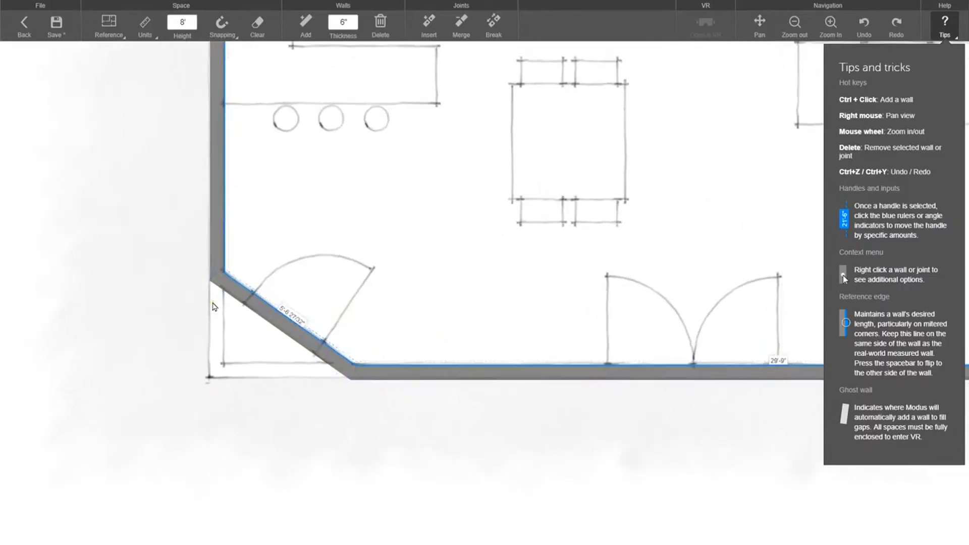
scroll(494, 303, "down", 5)
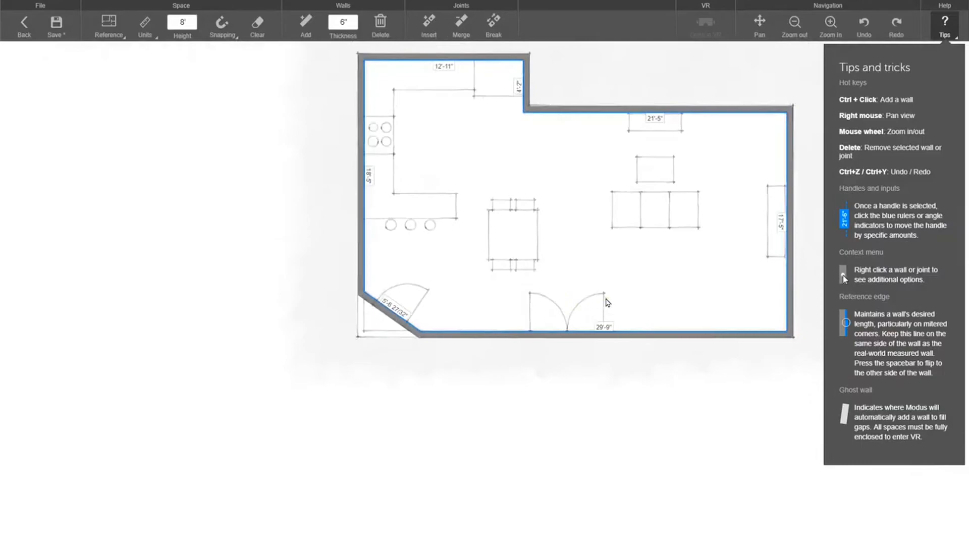
right_click_drag(630, 283, 552, 306)
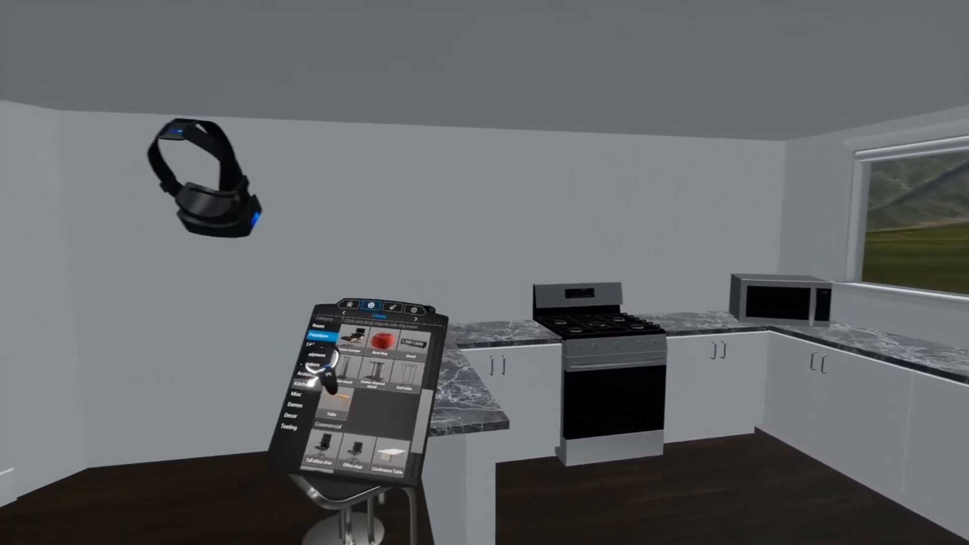
Step: Place an item from the furniture library in the open area beside the kitchen
left_click(266, 402)
left_click_drag(424, 333, 602, 224)
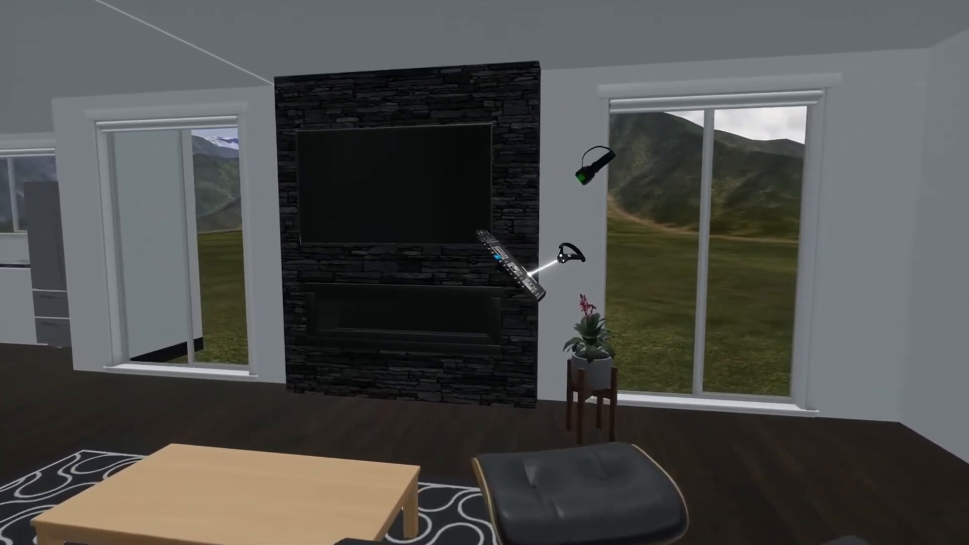
Step: Place a Chief sliding storage panel behind the wall-mounted TV and adjust its panel properties
left_click_drag(502, 245, 448, 171)
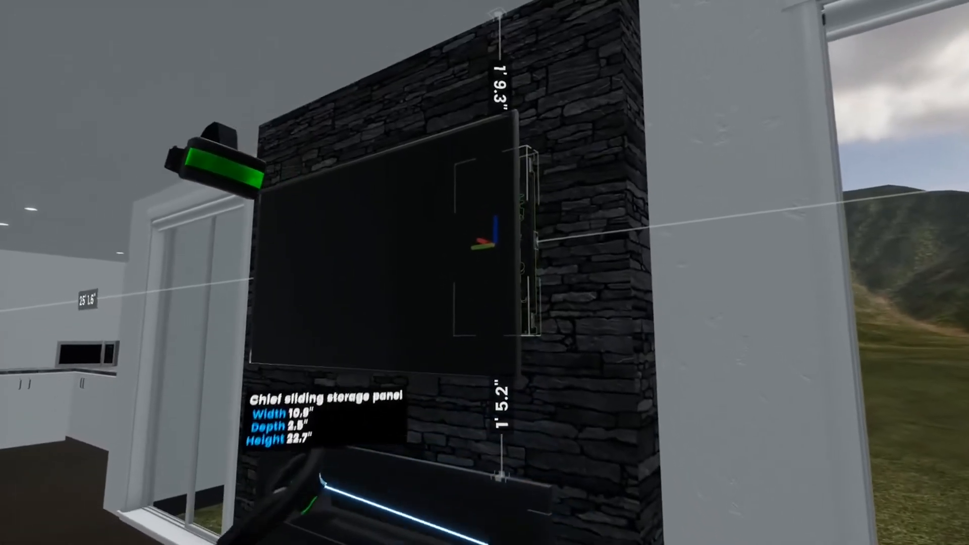
left_click(345, 424)
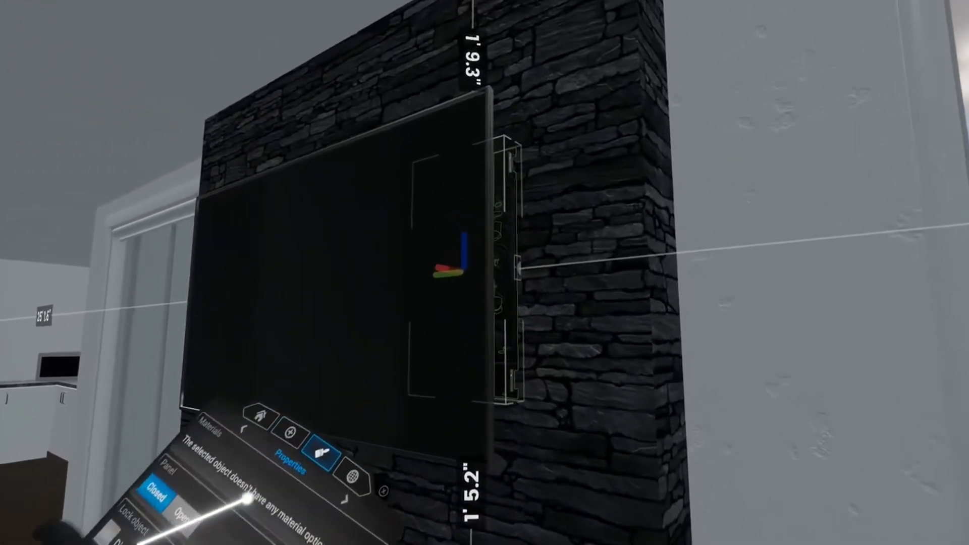
left_click(247, 502)
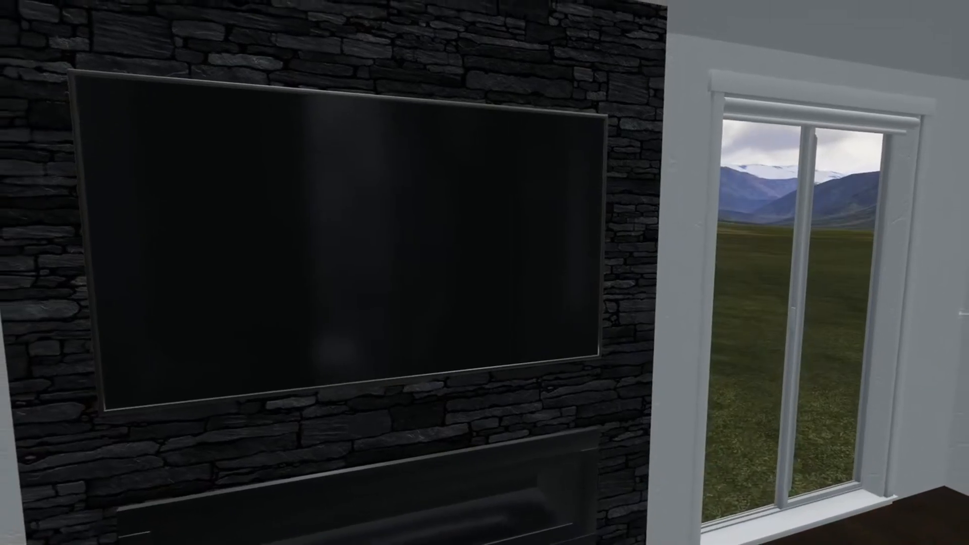
Step: Adjust the curtain at the end of the large window wall
left_click(510, 241)
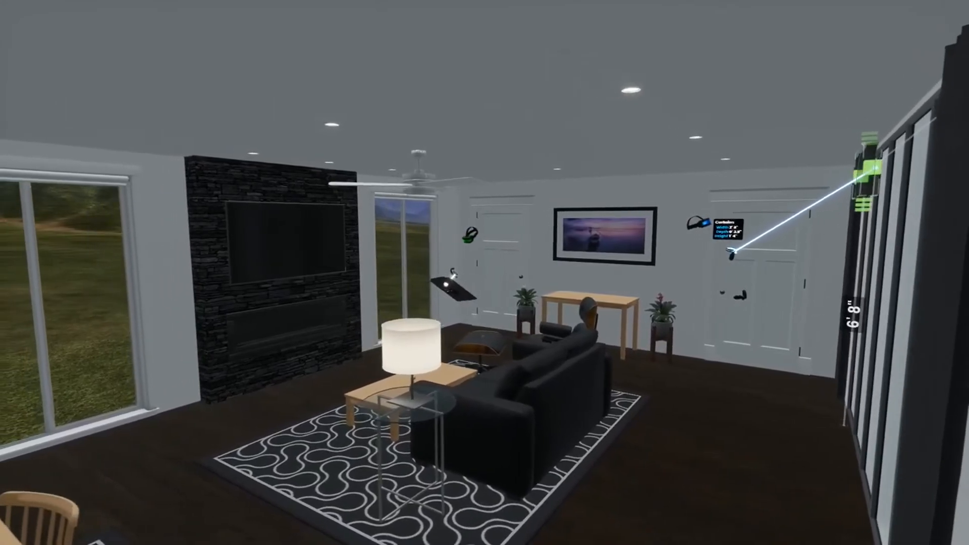
left_click_drag(907, 180, 968, 193)
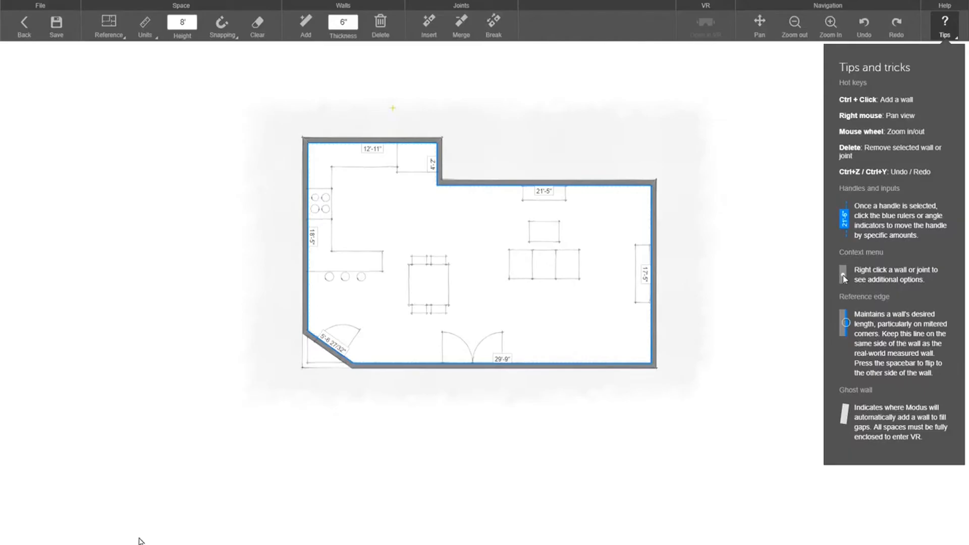
Step: Leave the floor plan editor and open the CEDIA Demo Output folder in the file browser
left_click(41, 31)
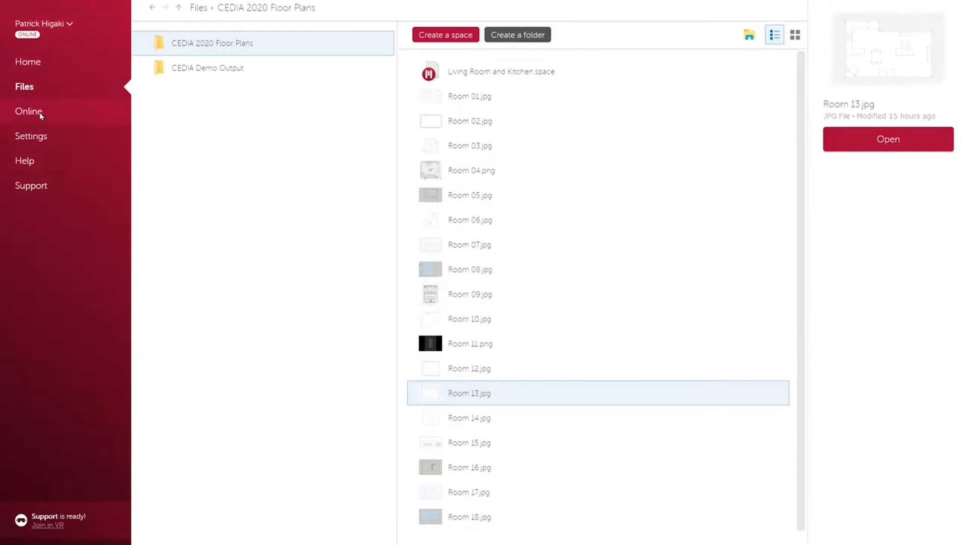
left_click(28, 65)
left_click(29, 87)
left_click(247, 74)
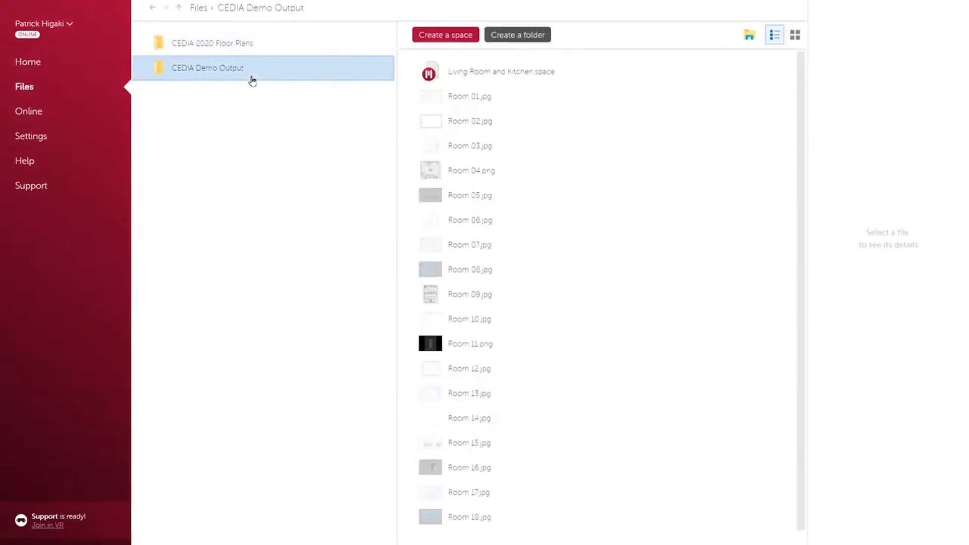
Step: Select 13.space in the folder and start creating line drawings from it
scroll(576, 405, "down", 10)
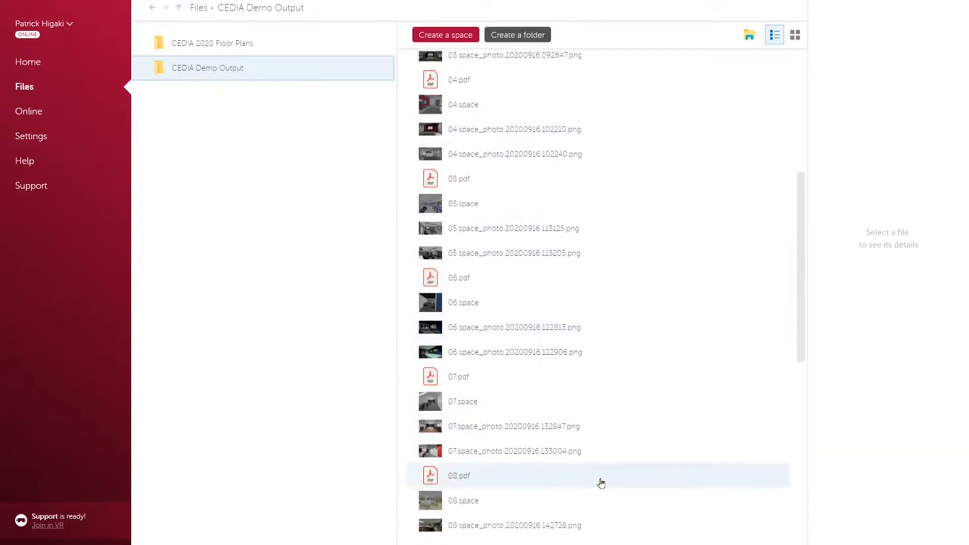
scroll(596, 494, "down", 3)
left_click(462, 504)
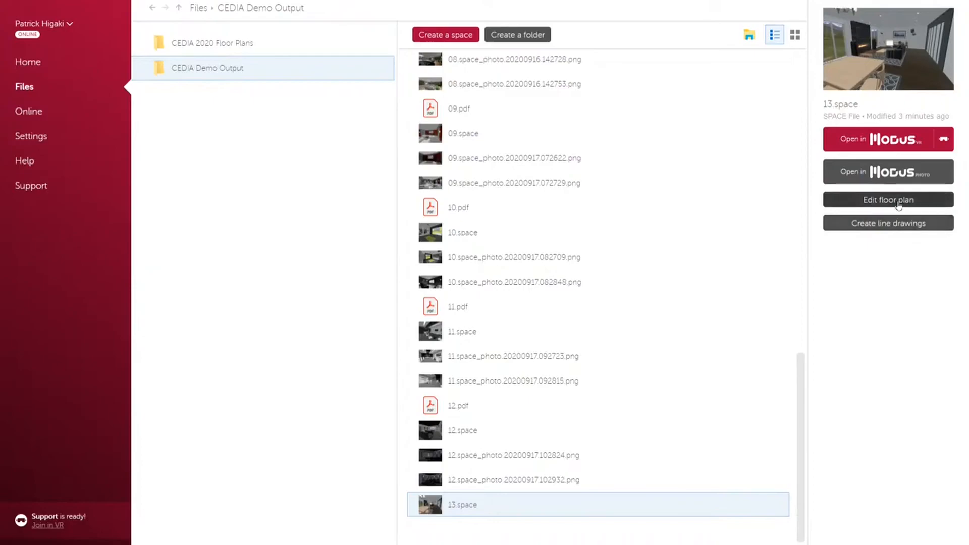
left_click(897, 223)
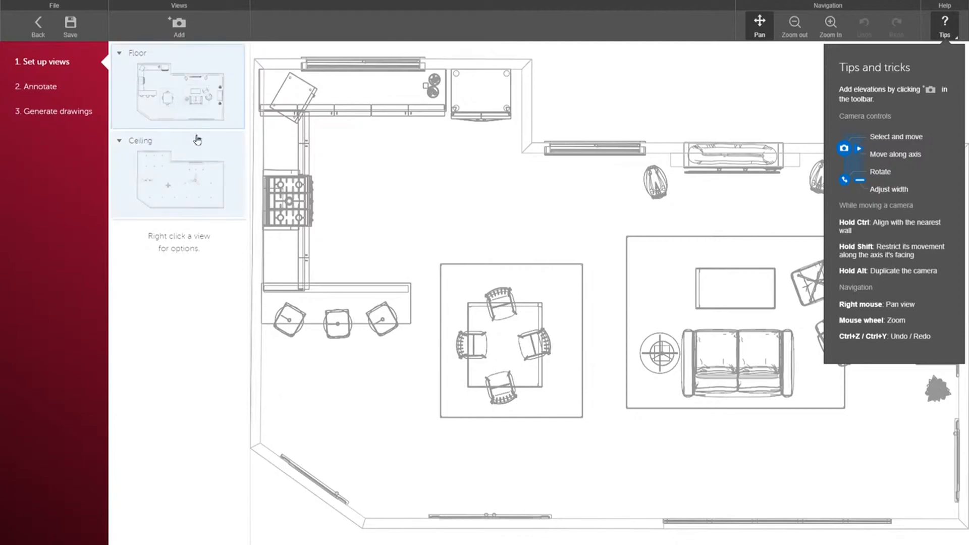
Step: Annotate the floor view with dimensions from the fireplace wall to the left speaker and between the two speakers
scroll(594, 233, "down", 4)
right_click_drag(711, 261, 626, 267)
right_click_drag(533, 243, 537, 248)
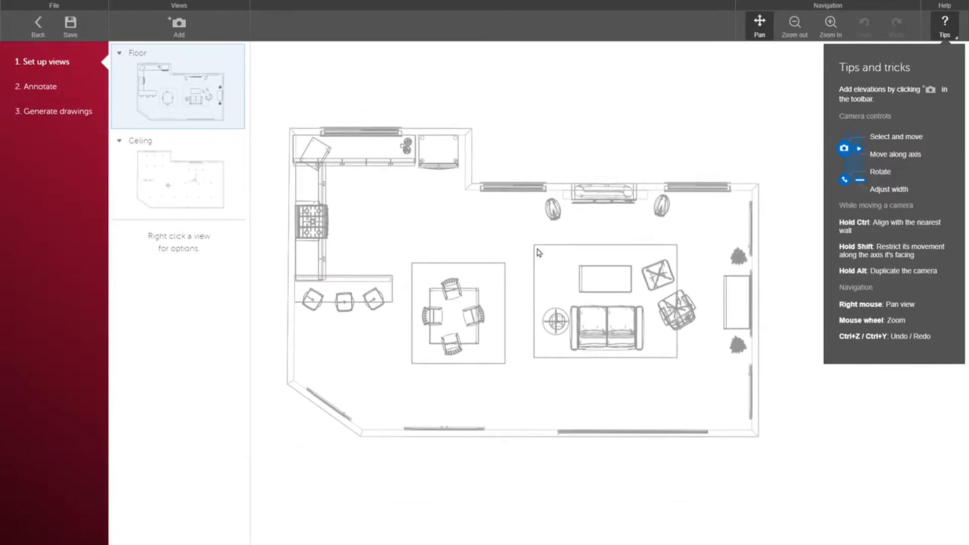
left_click(38, 86)
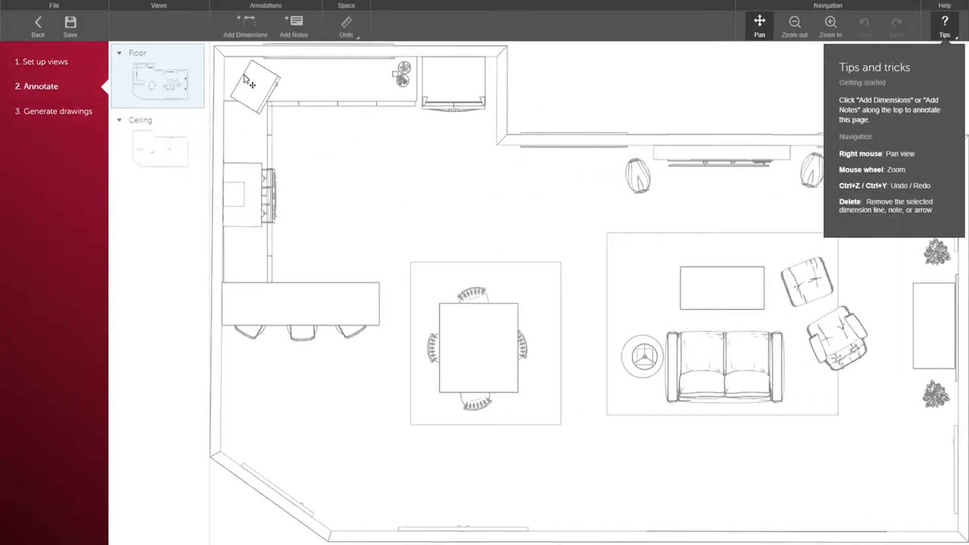
left_click(245, 25)
scroll(457, 287, "up", 3)
scroll(662, 157, "up", 2)
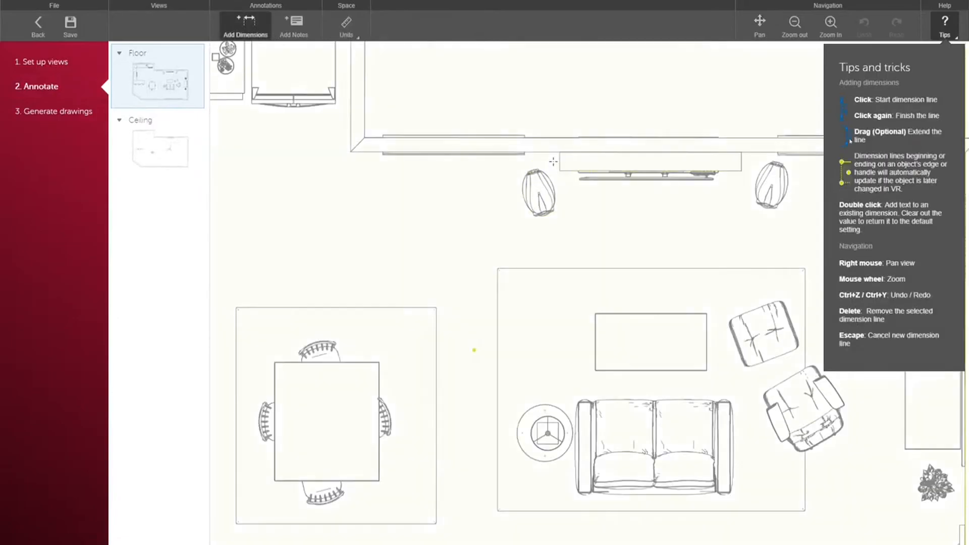
left_click(533, 151)
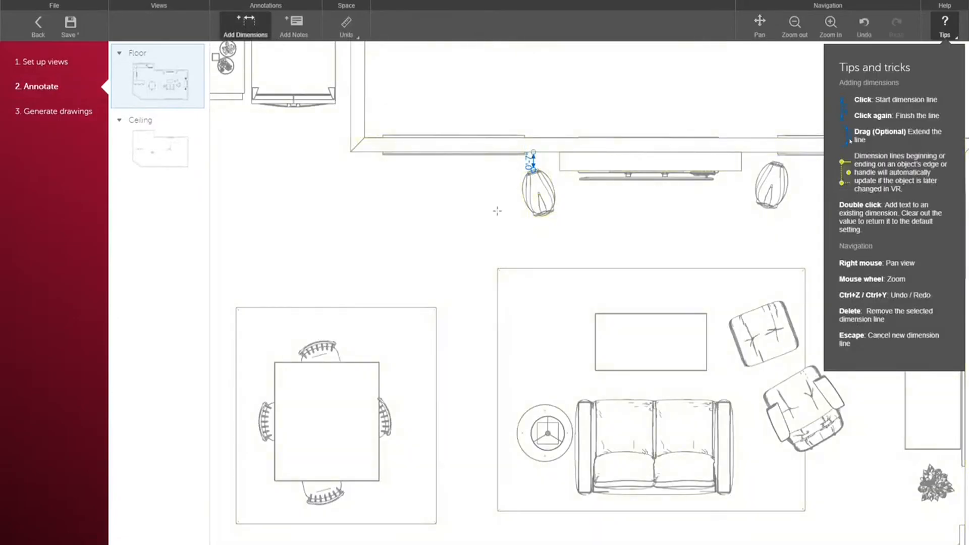
scroll(563, 196, "down", 2)
left_click_drag(721, 190, 556, 191)
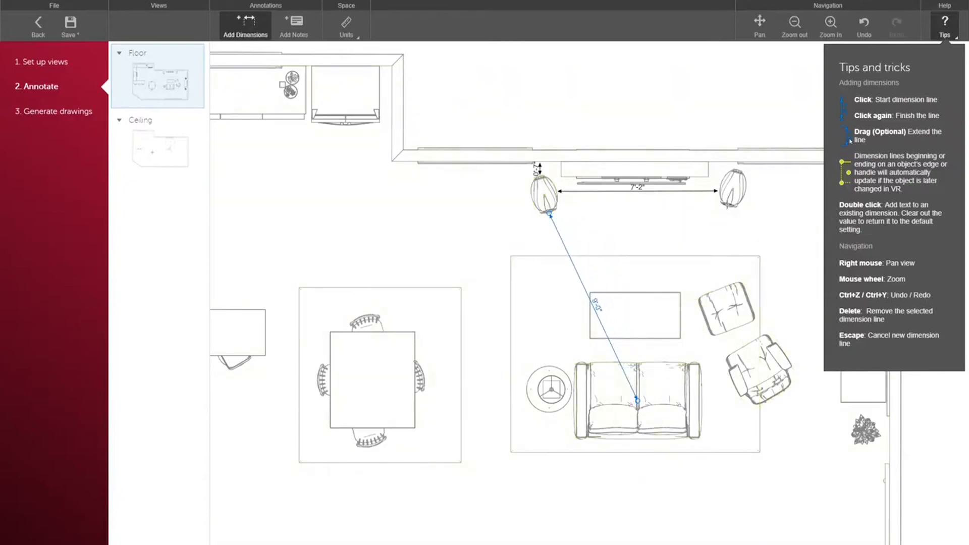
Step: Dimension the distance from each speaker to the middle of the sofa
left_click(549, 214)
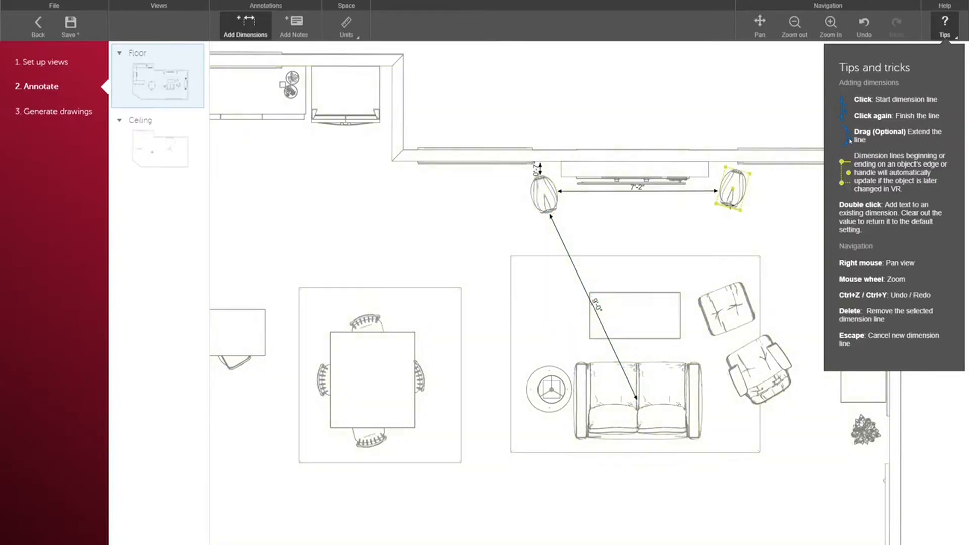
left_click(727, 206)
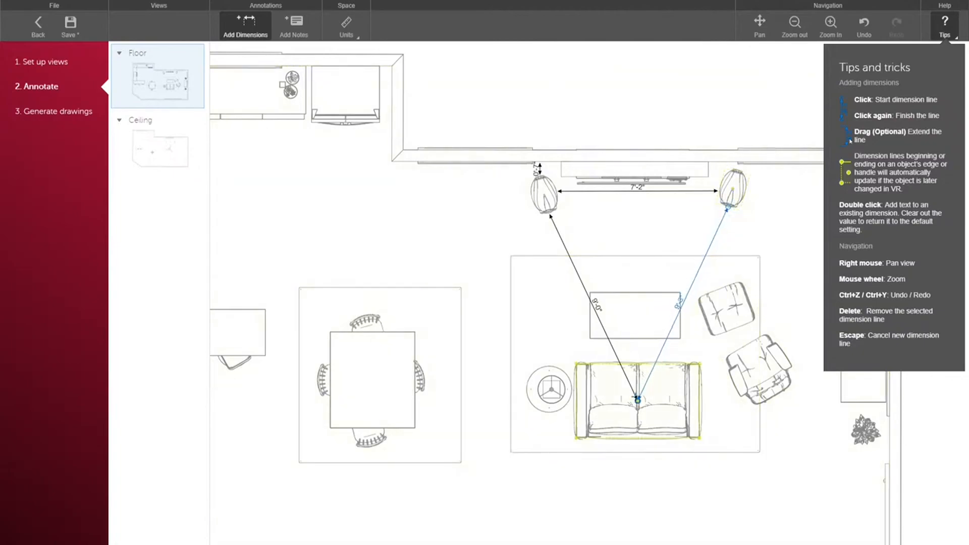
left_click(637, 400)
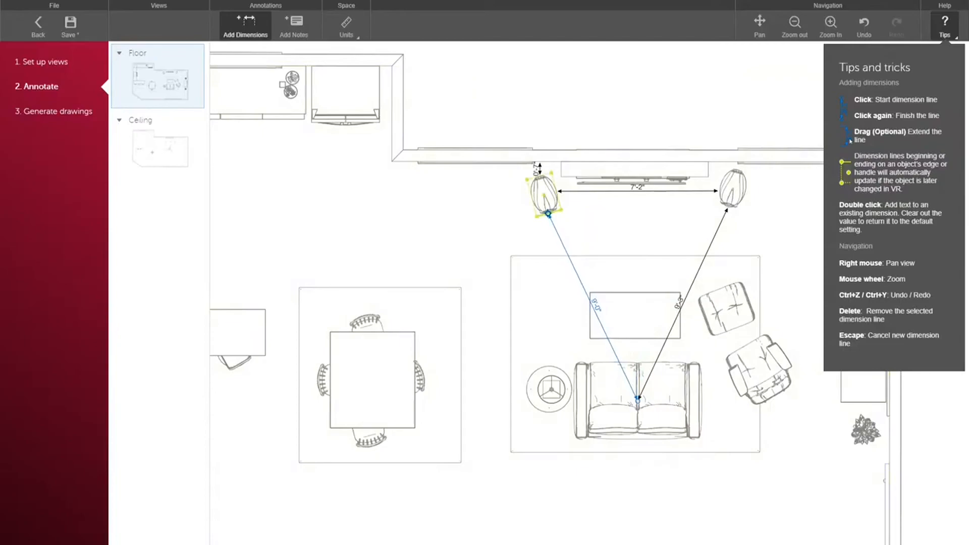
scroll(613, 235, "down", 2)
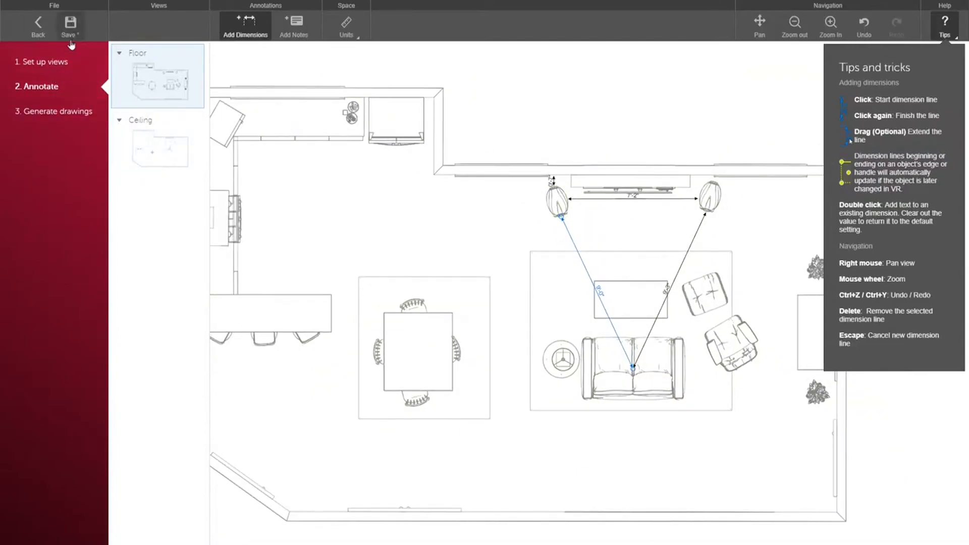
Step: Add a camera view named Fireplace Elevation, facing the fireplace wall from just in front of the speakers and spanning the living room's width
left_click(39, 71)
left_click(189, 32)
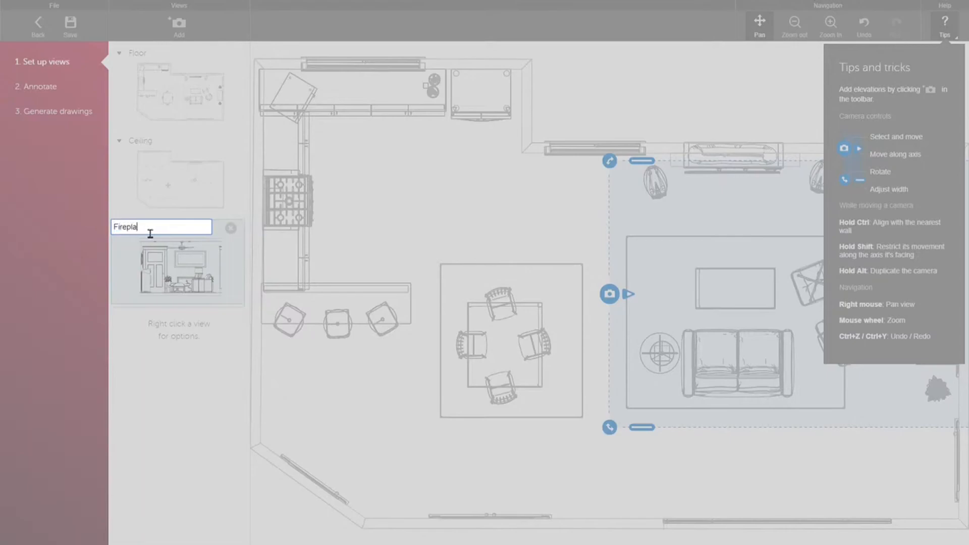
right_click_drag(483, 212, 319, 219)
left_click_drag(422, 288, 531, 120, "ctrl")
left_click_drag(783, 118, 447, 121)
left_click_drag(556, 117, 561, 213)
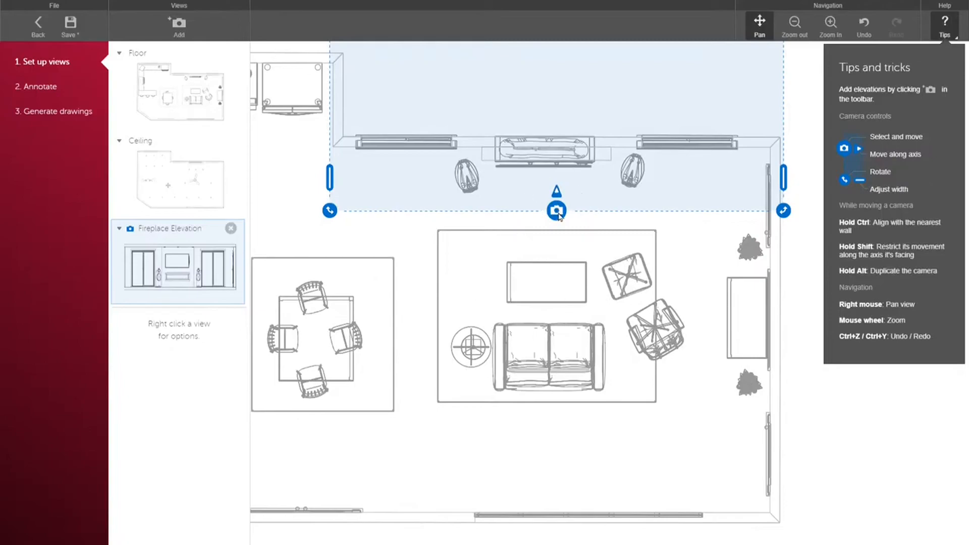
Step: Duplicate the fireplace camera to just behind the sofa and narrow its width from both sides around the seating area
left_click_drag(558, 216, 580, 422, "alt")
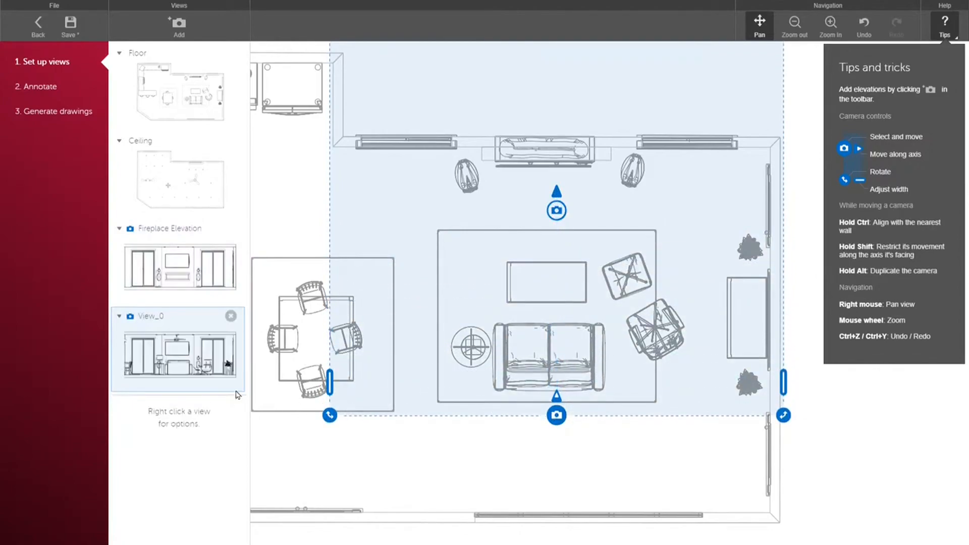
left_click_drag(330, 387, 365, 388)
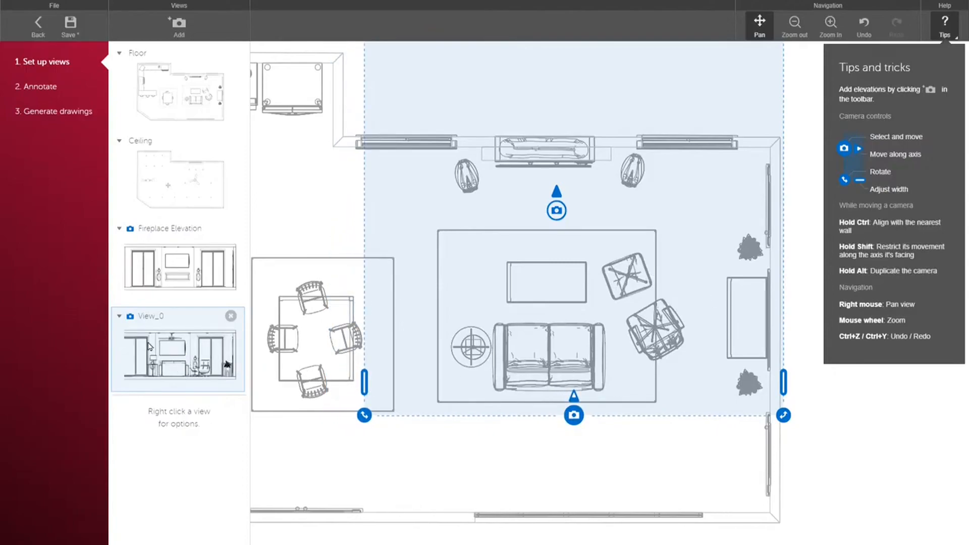
left_click_drag(783, 382, 727, 377)
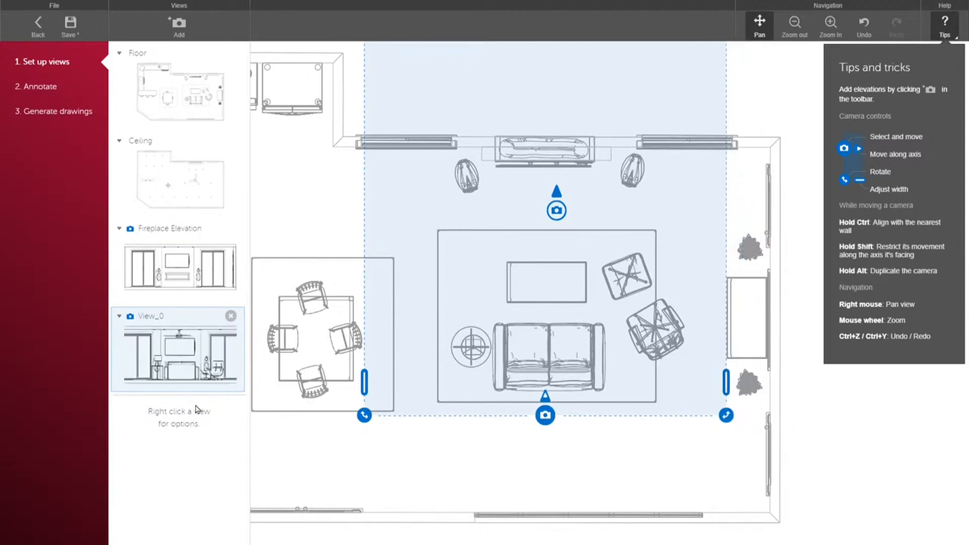
Step: Add a camera view named Kitchen Elevation, facing the kitchen's upper wall from below the bar stools and widened across the dining table
scroll(415, 183, "down", 4)
right_click_drag(344, 228, 449, 214)
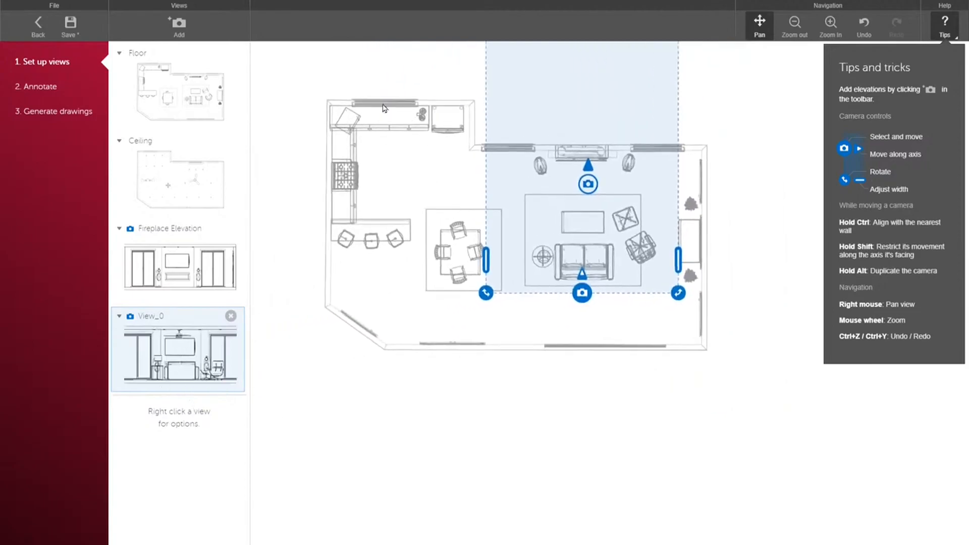
left_click(174, 27)
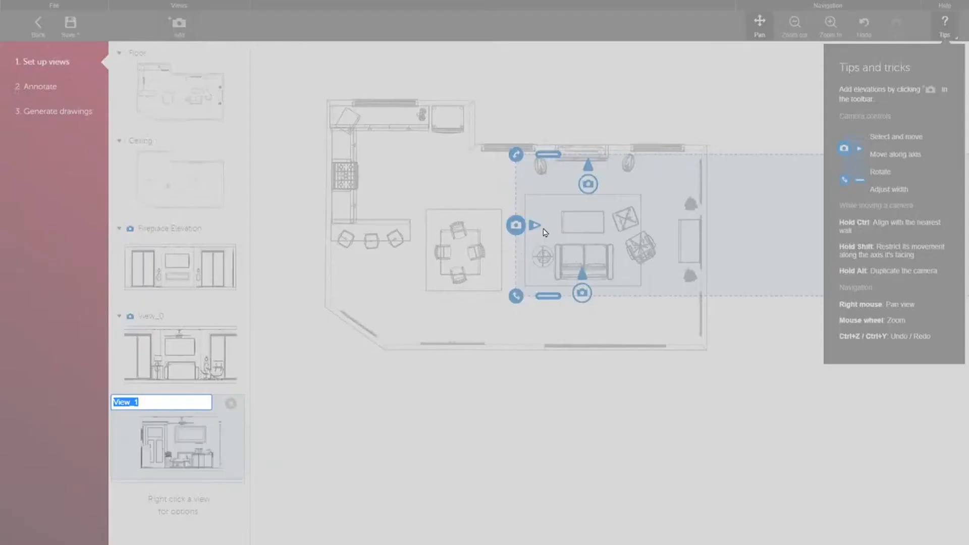
type("Kitchen Elevation")
key("Return")
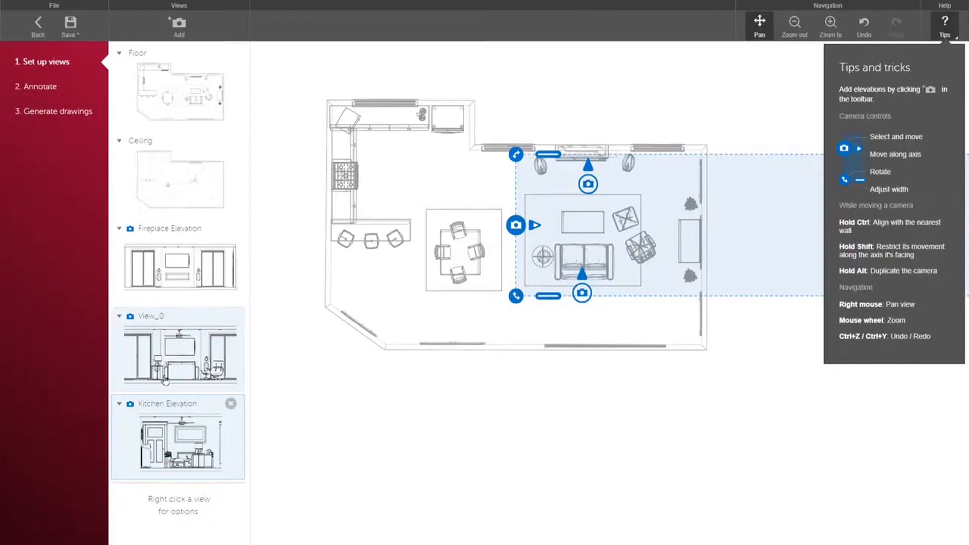
left_click_drag(516, 224, 393, 297)
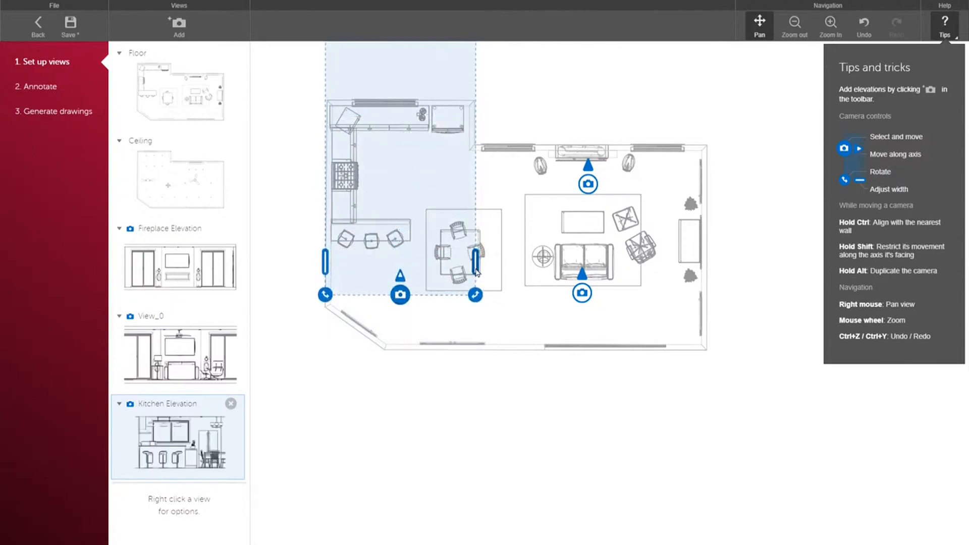
left_click_drag(477, 270, 492, 270)
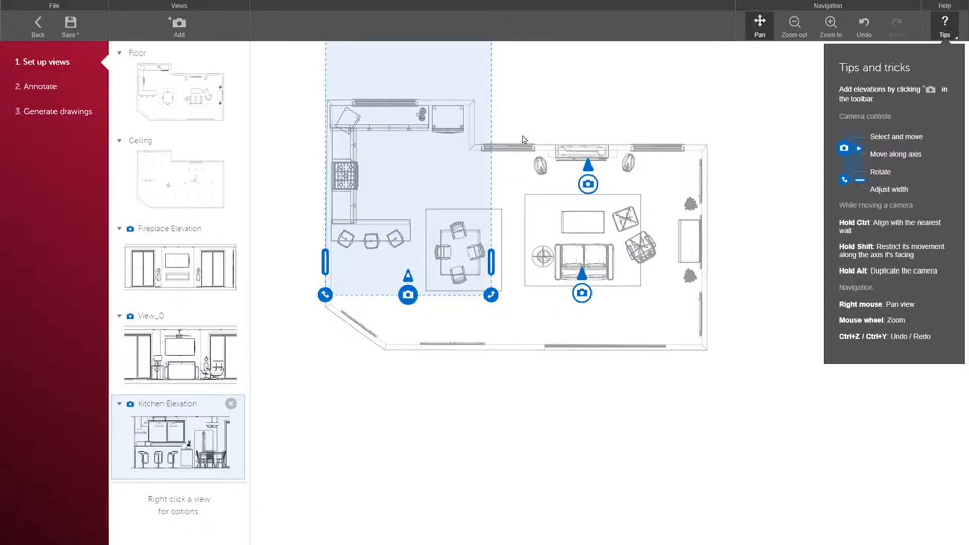
scroll(600, 200, "up", 3)
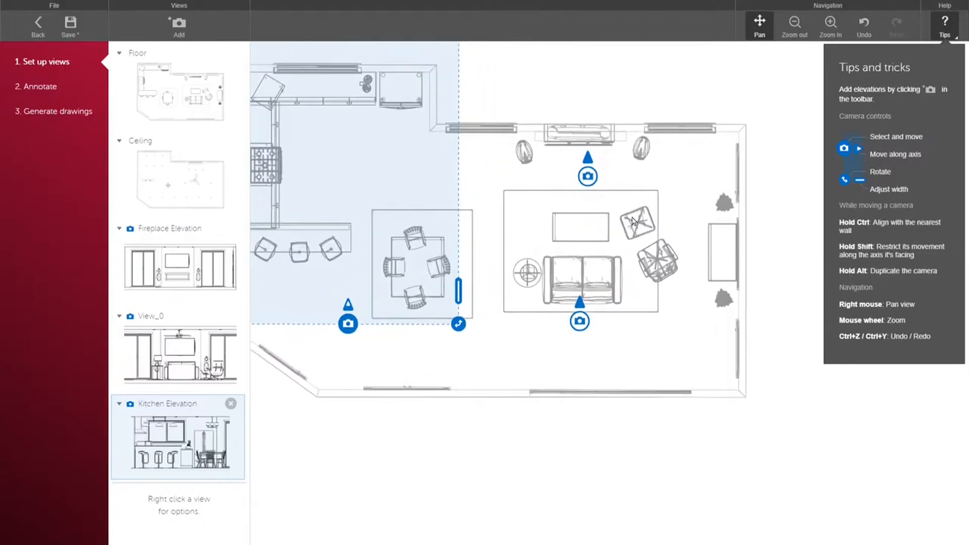
Step: Start annotating the Fireplace Elevation view and dimension the distance between the two speakers, placing the dimension line below the floor
scroll(574, 168, "up", 1)
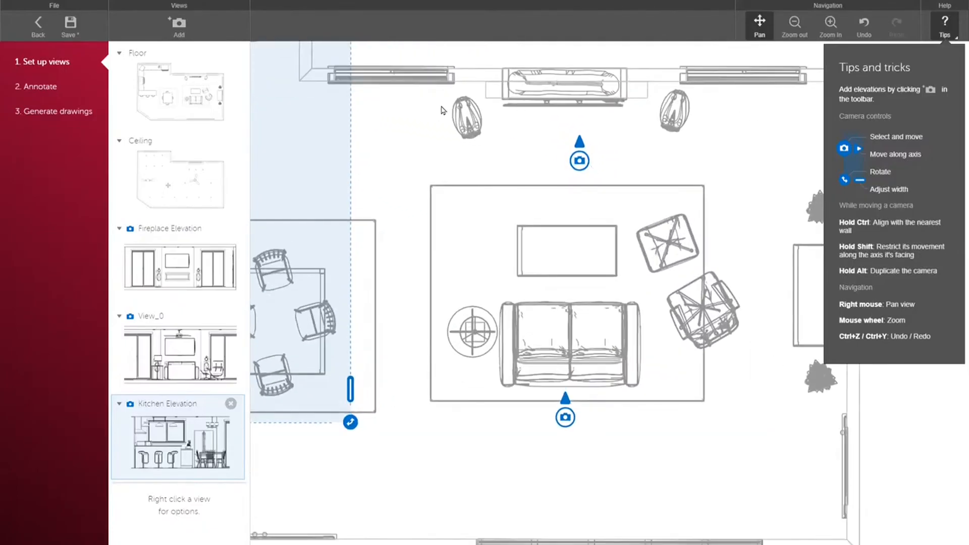
left_click(578, 160)
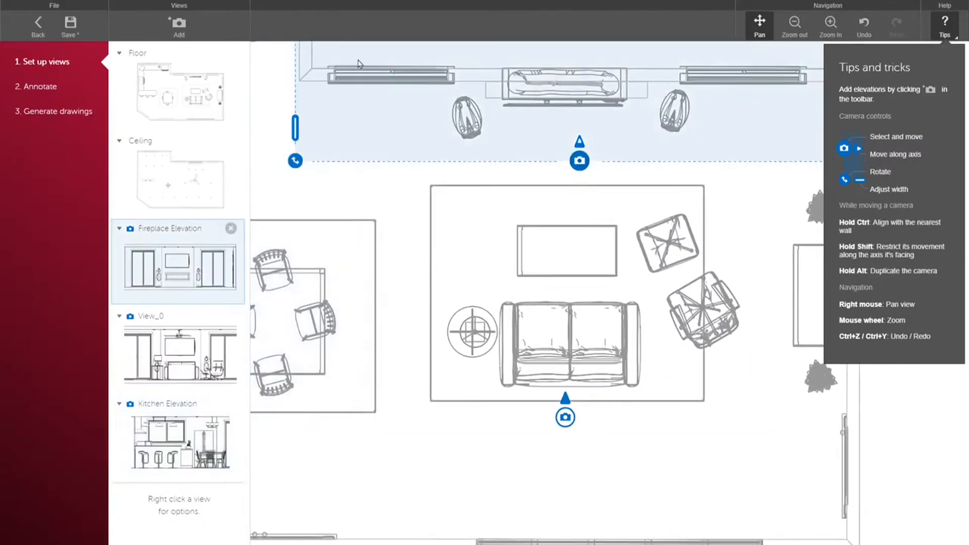
left_click(22, 89)
scroll(523, 305, "up", 3)
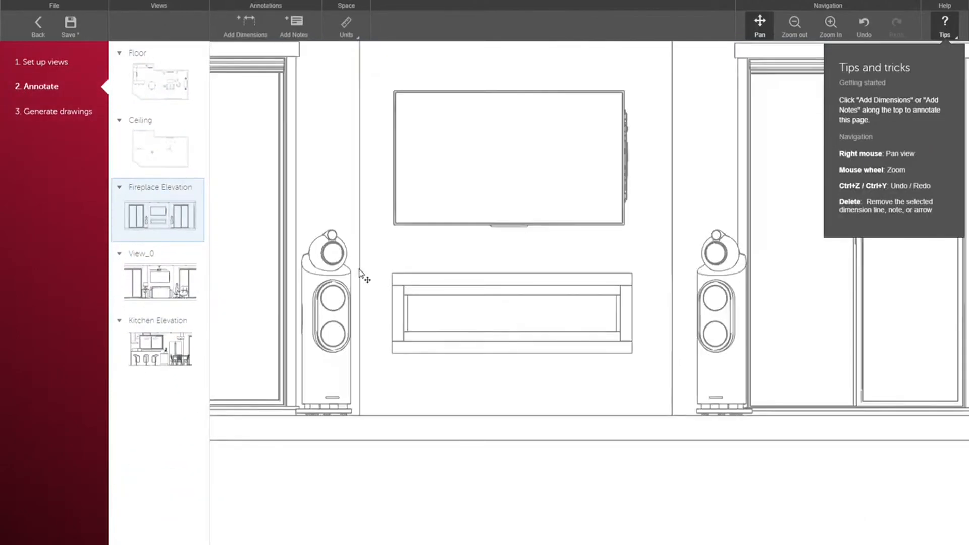
left_click(245, 24)
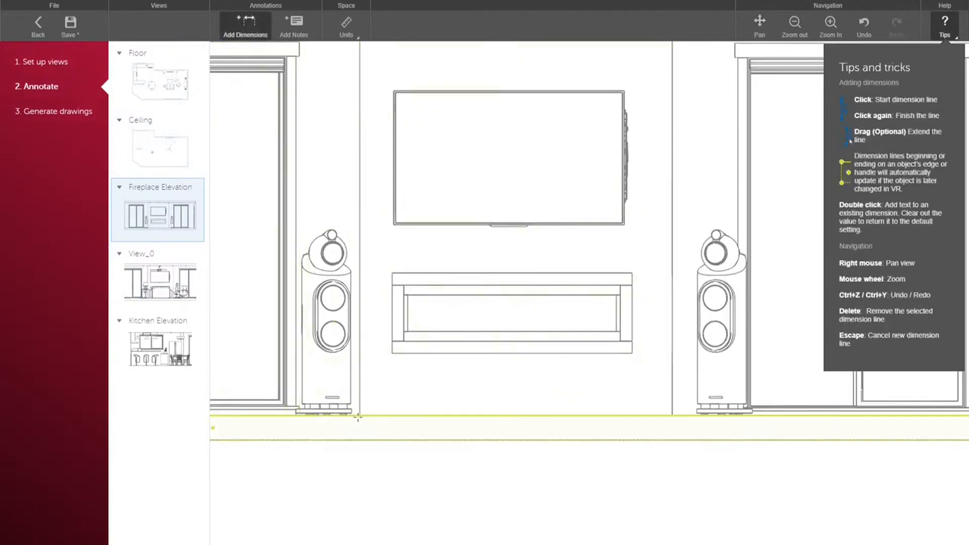
left_click(351, 369)
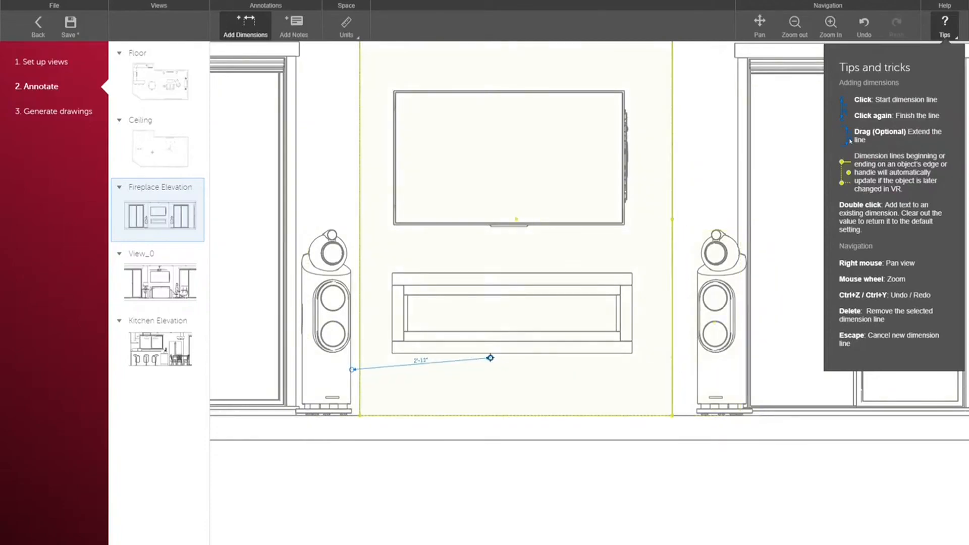
left_click(697, 369)
left_click_drag(548, 372, 549, 459)
scroll(536, 462, "down", 2)
right_click_drag(509, 334, 470, 342)
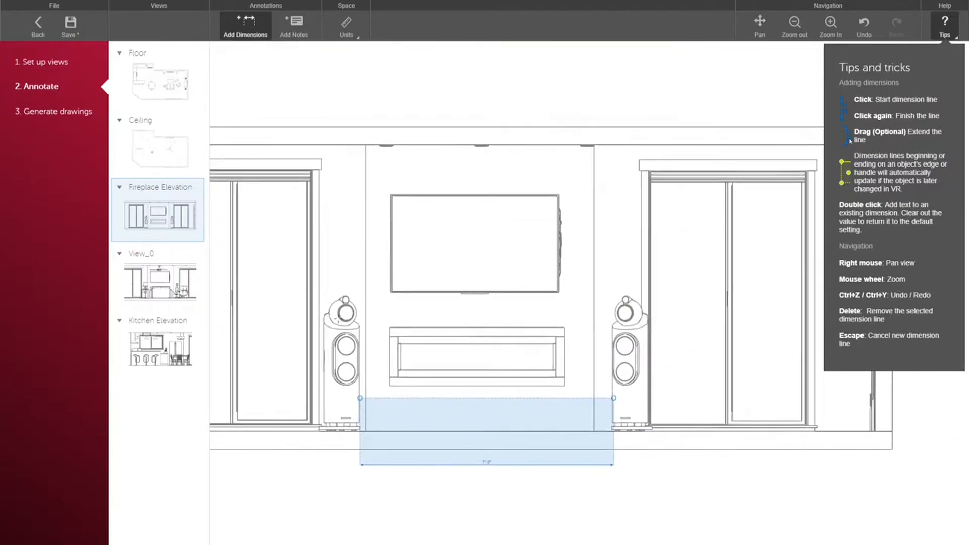
Step: Dimension the gap from the ceiling to the TV's upper edge, offsetting the line just past the TV's right side
scroll(486, 205, "up", 2)
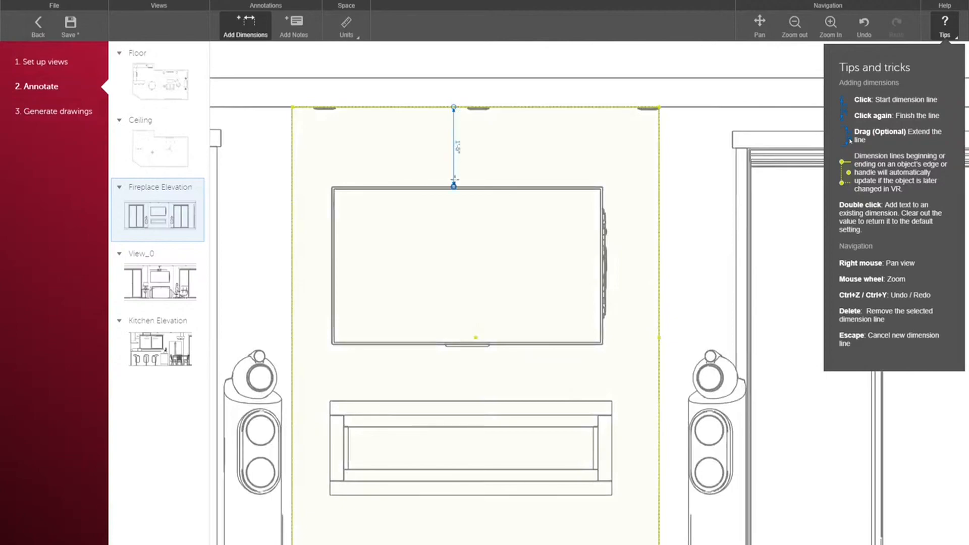
left_click_drag(454, 184, 624, 158)
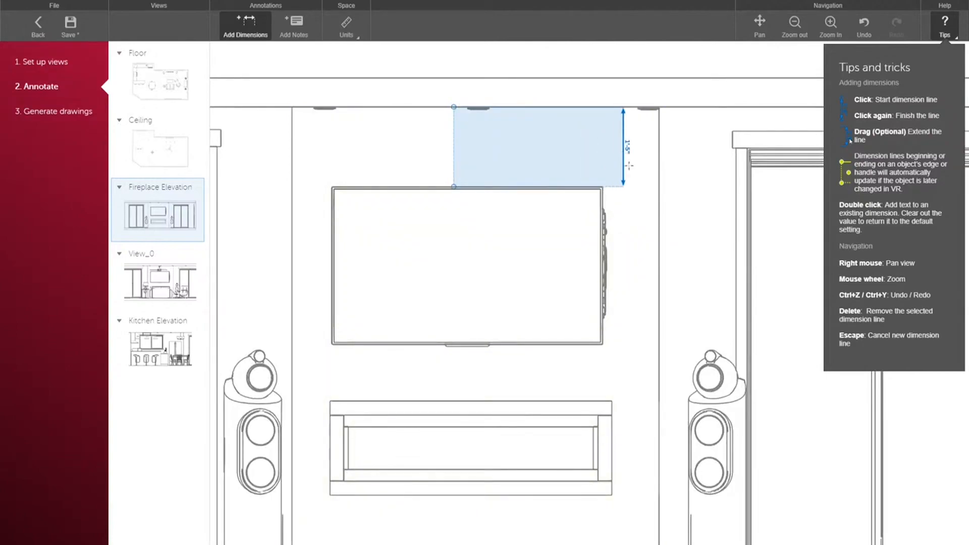
scroll(642, 294, "down", 1)
scroll(622, 306, "down", 1)
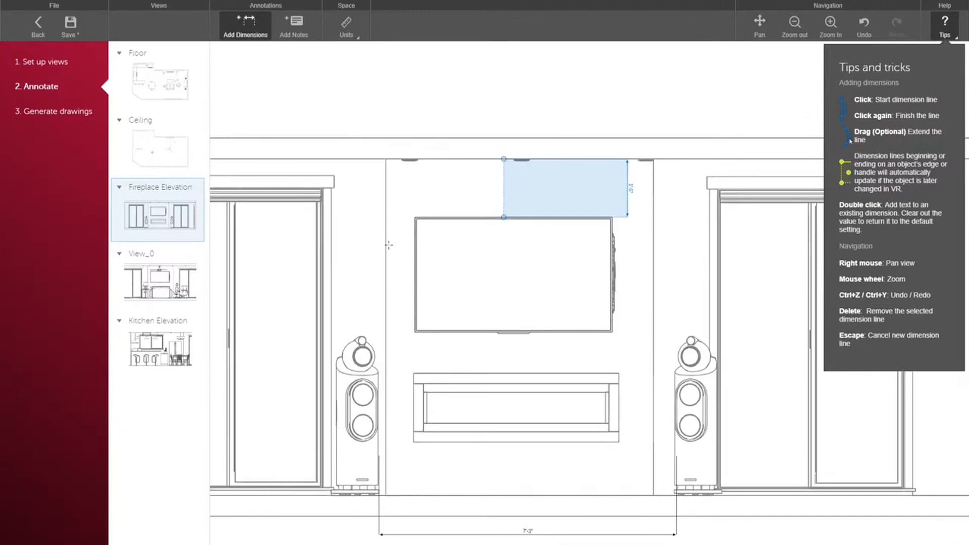
Step: Dimension the gaps between the TV's two sides and the adjacent edges of the fireplace wall block
left_click(386, 246)
left_click(414, 245)
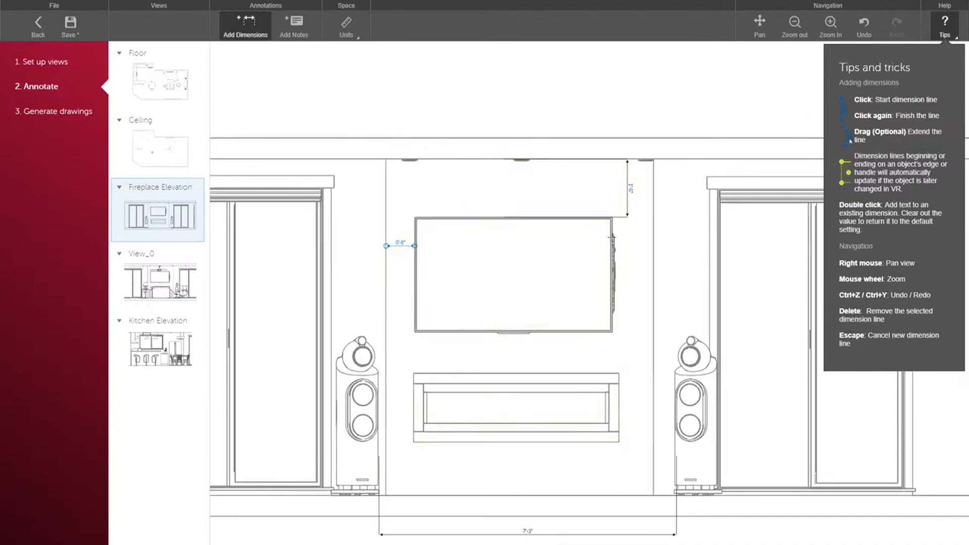
left_click(653, 228)
left_click(613, 227)
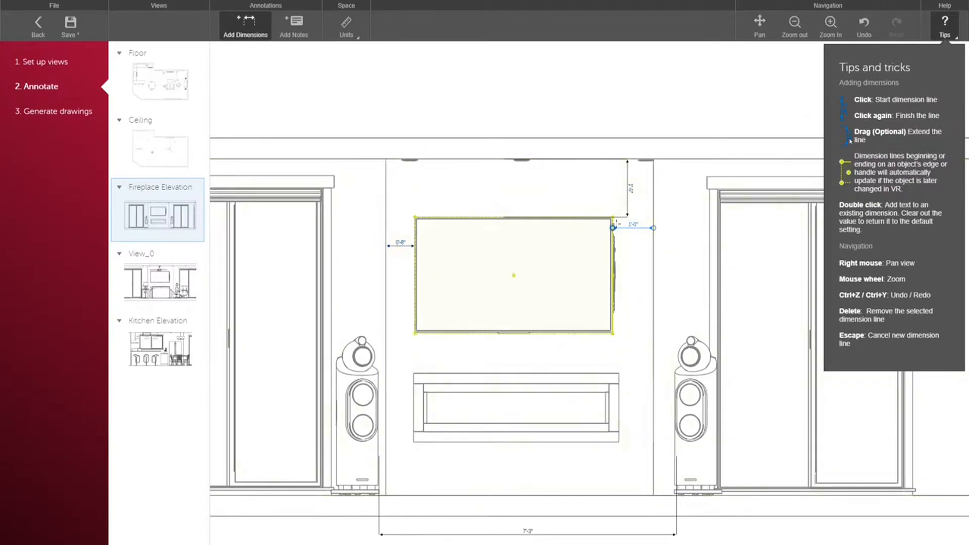
Step: Dimension the height from the floor to the TV's lower edge, offsetting the line to the right of the fireplace
scroll(626, 217, "down", 1)
scroll(546, 276, "down", 3)
right_click_drag(613, 315, 599, 251)
scroll(538, 215, "up", 4)
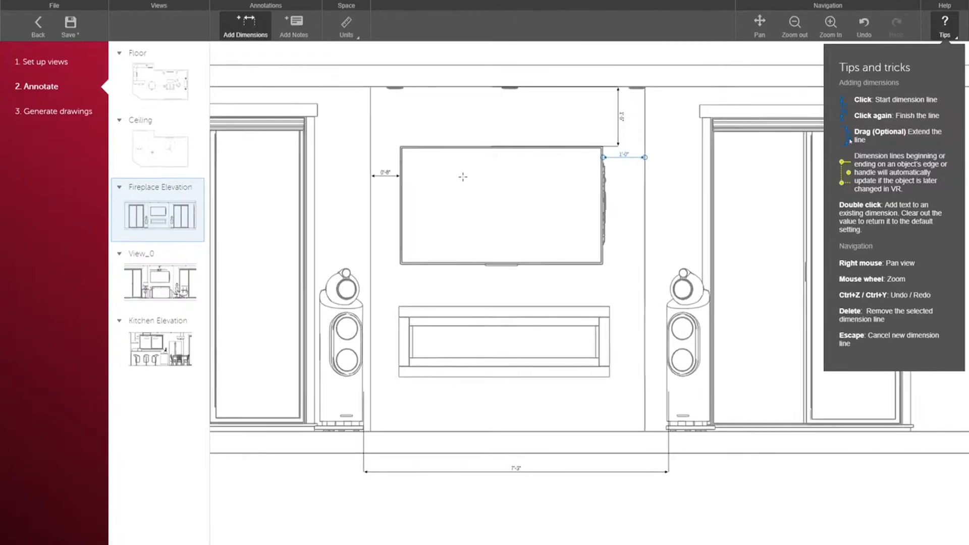
scroll(528, 248, "down", 2)
scroll(530, 282, "up", 2)
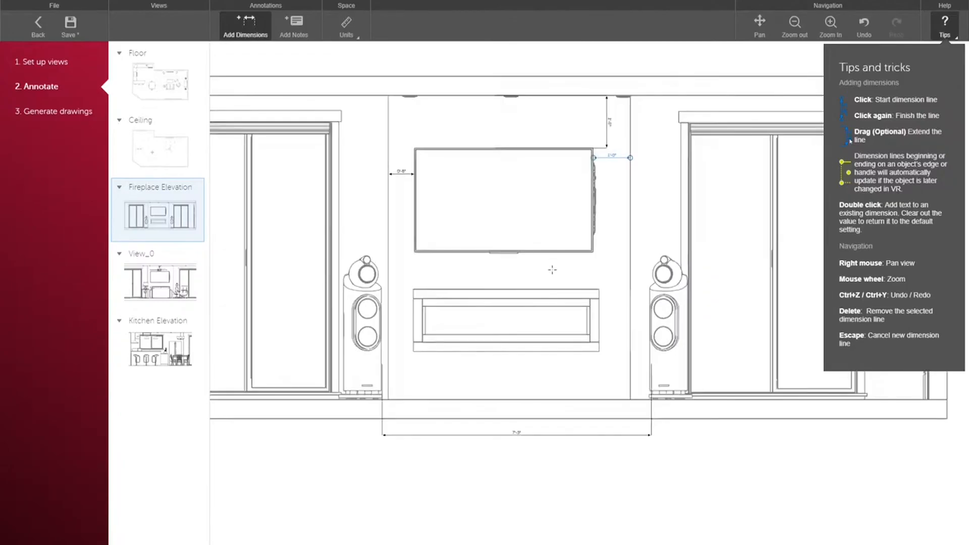
left_click(550, 254)
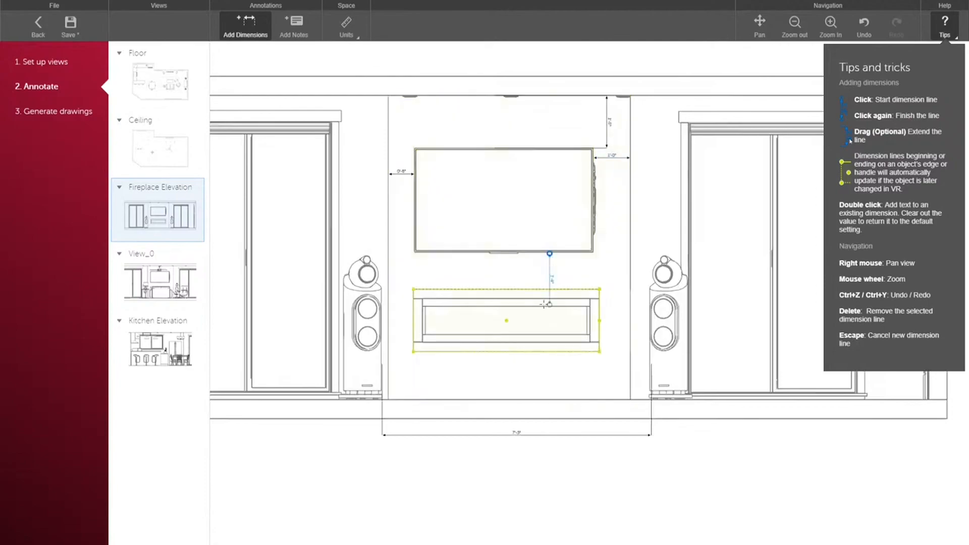
left_click(554, 394)
left_click_drag(550, 353, 622, 335)
scroll(585, 376, "down", 2)
right_click_drag(534, 271, 481, 271)
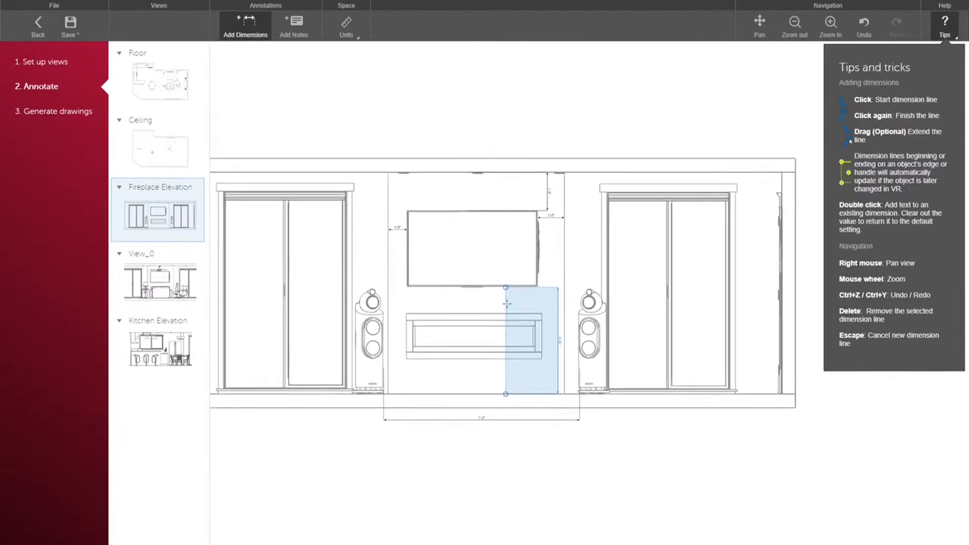
Step: Review the Floor, Fireplace Elevation, View_0 and Kitchen Elevation drawings for their annotations and contents
left_click(165, 98)
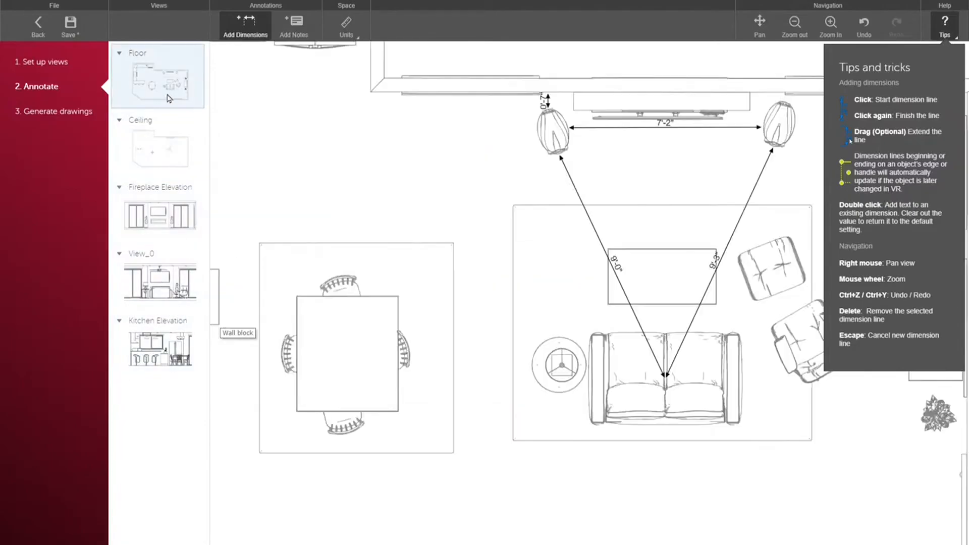
right_click_drag(663, 208, 538, 210)
scroll(538, 210, "down", 2)
right_click_drag(507, 269, 443, 191)
left_click(159, 215)
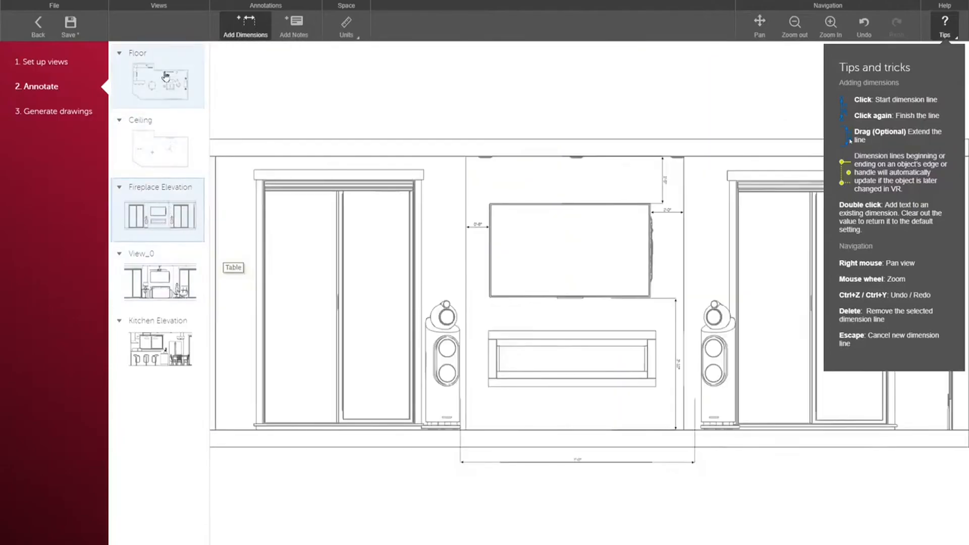
left_click(195, 283)
scroll(568, 320, "up", 2)
right_click_drag(568, 320, 540, 316)
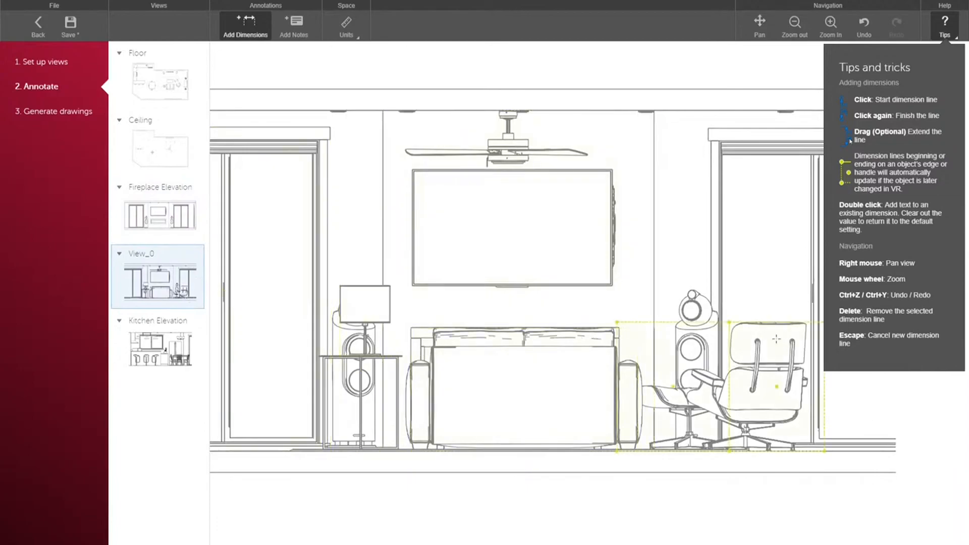
left_click(159, 348)
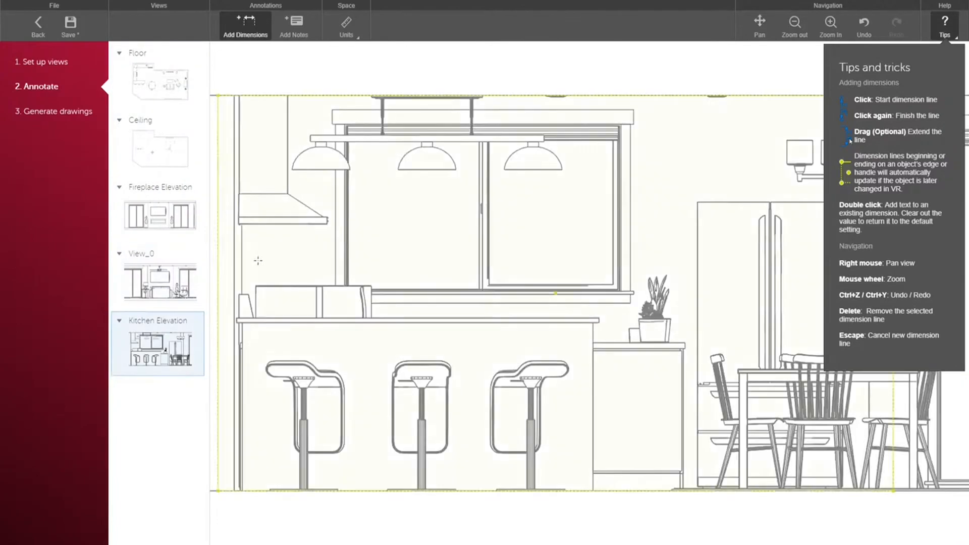
Step: Proceed to generating the drawings and set the project name to Small Living Room & Kitchen
left_click(36, 115)
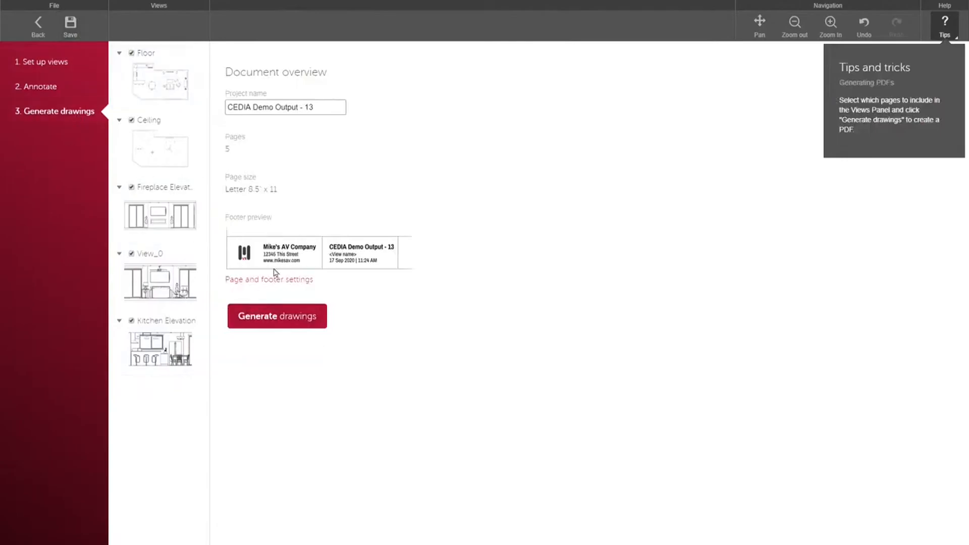
triple_click(313, 111)
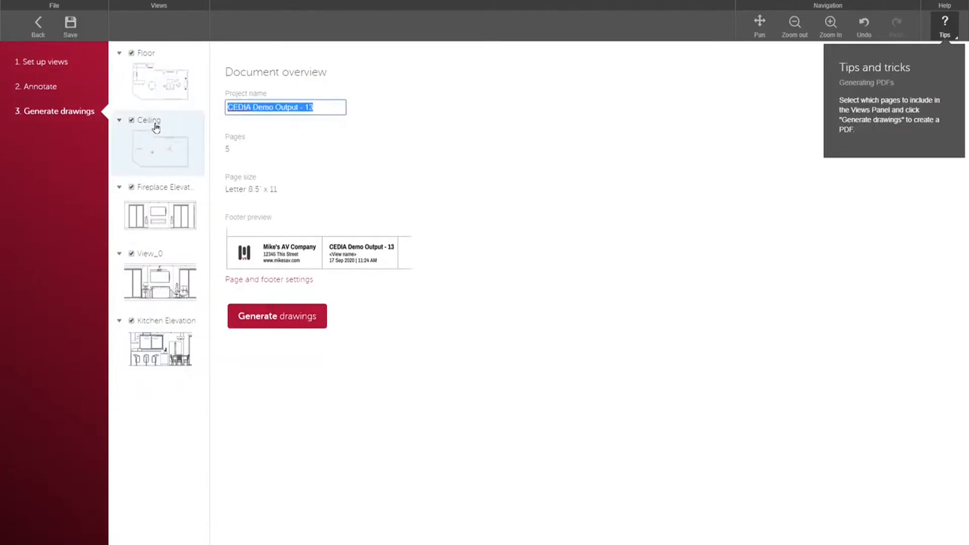
type("Small")
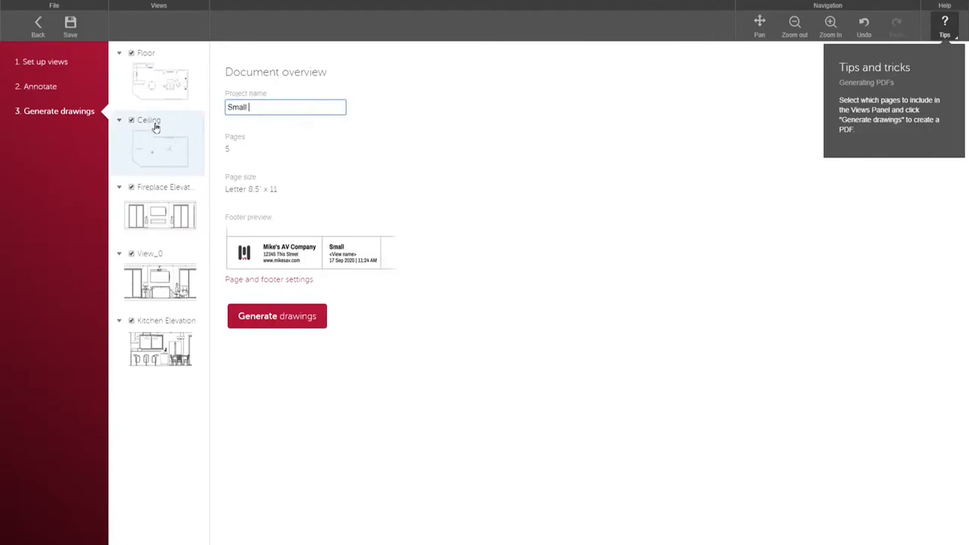
type(" Living Room & Kitchen")
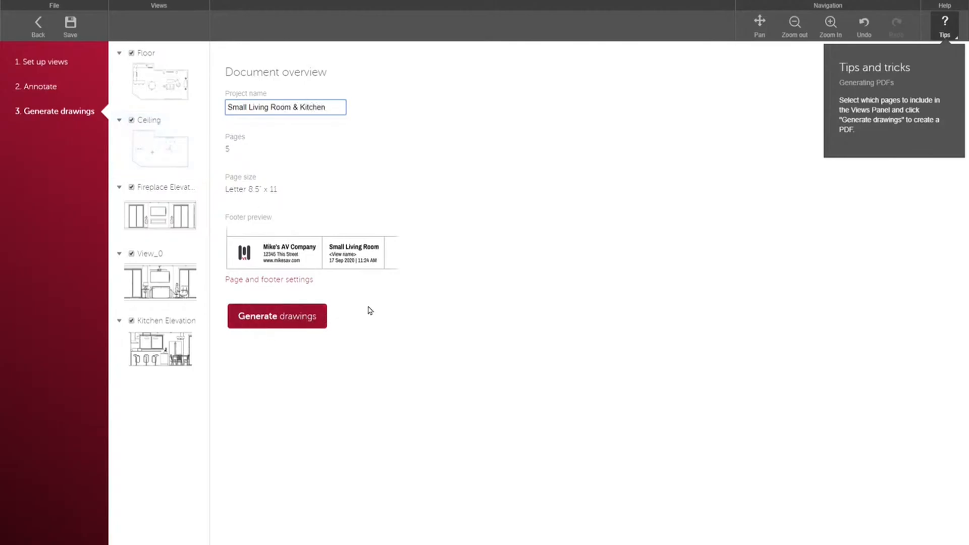
left_click(260, 279)
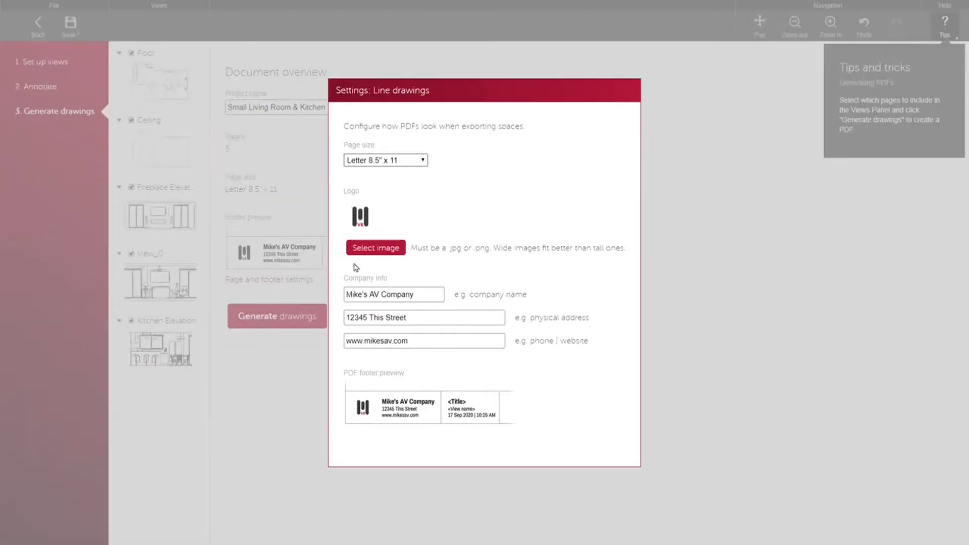
left_click_drag(414, 294, 335, 294)
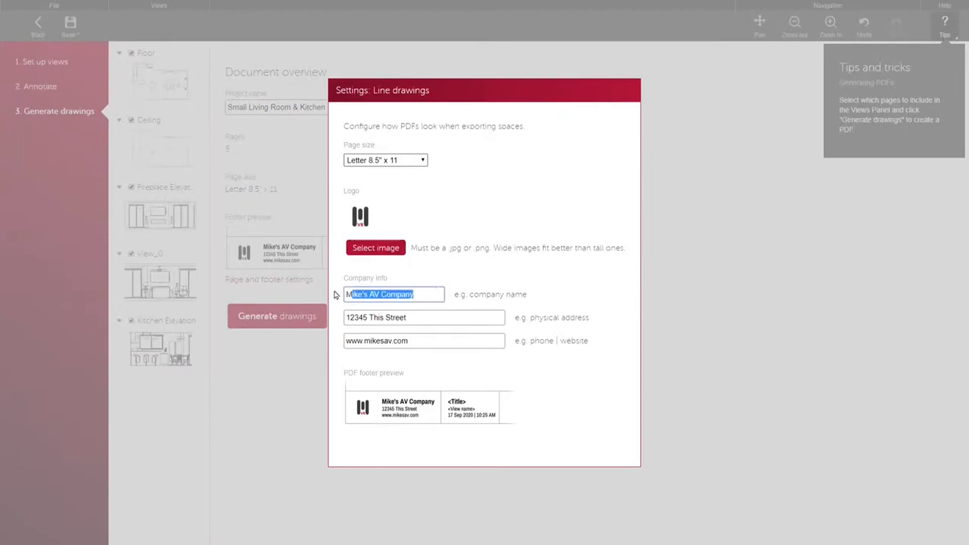
key("BackSpace")
key("BackSpace")
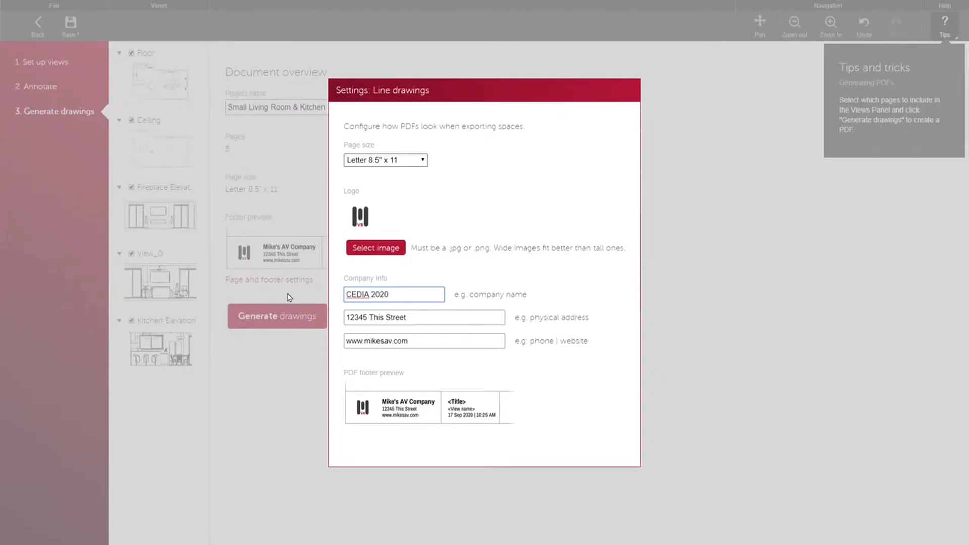
left_click(435, 321)
left_click_drag(444, 341, 323, 344)
type("www.cediaexpo")
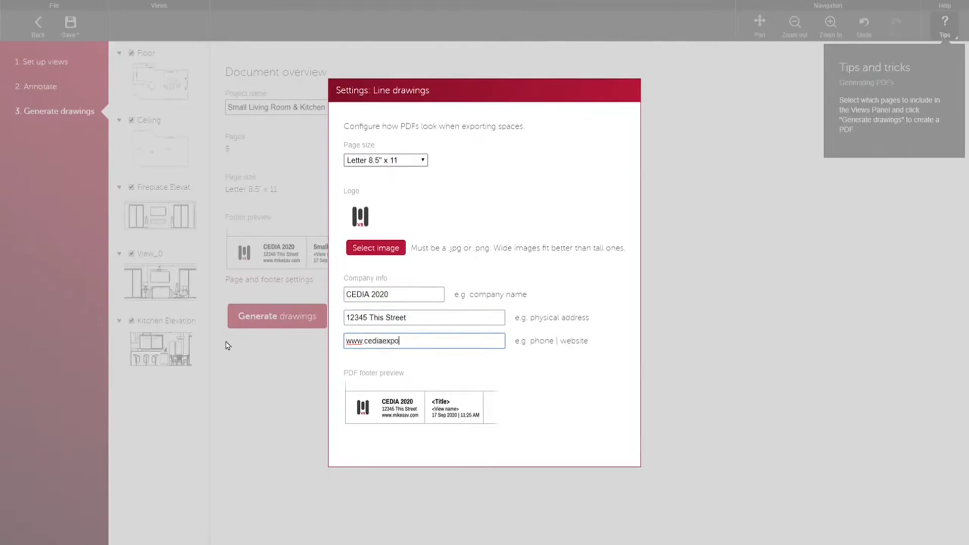
left_click(491, 129)
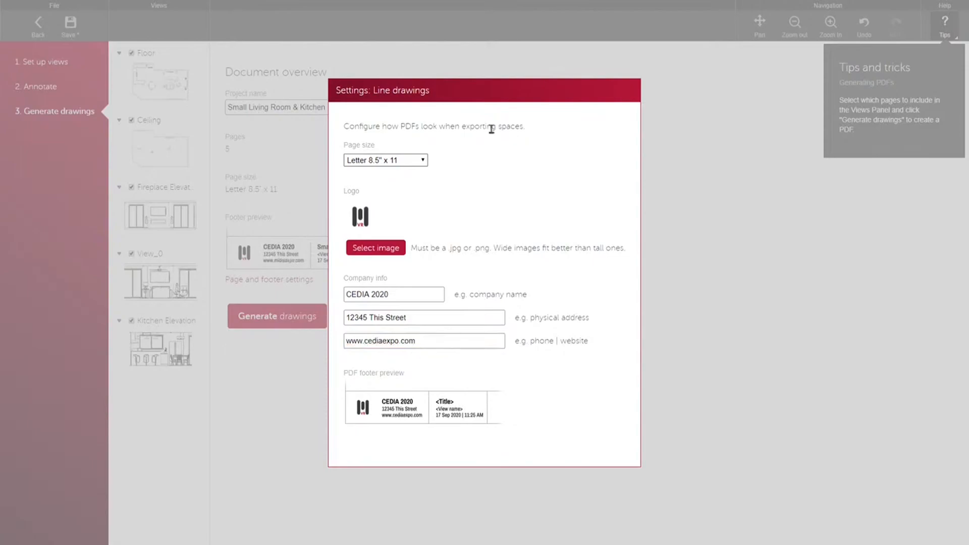
left_click(301, 190)
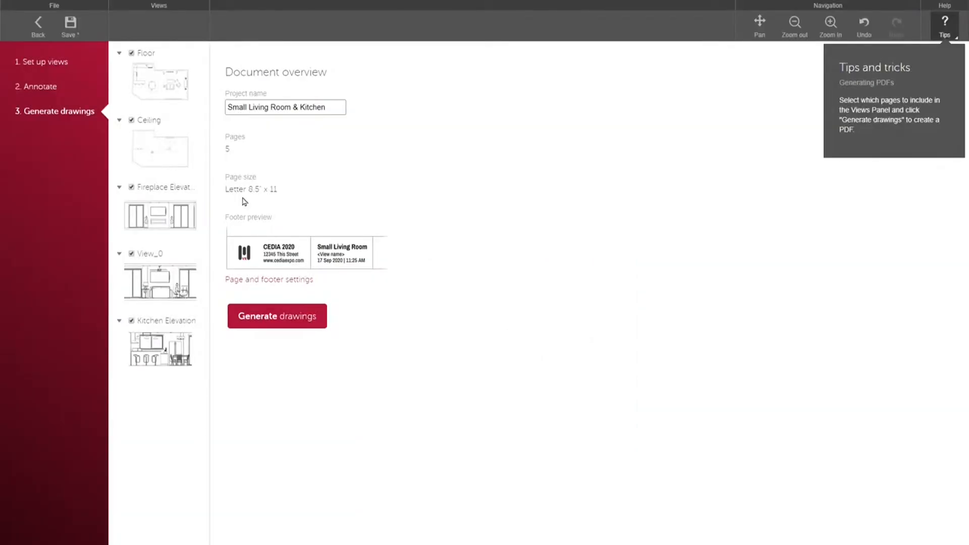
Step: Generate the drawings as a PDF and page through its floor, ceiling and fireplace elevation sheets
left_click(319, 317)
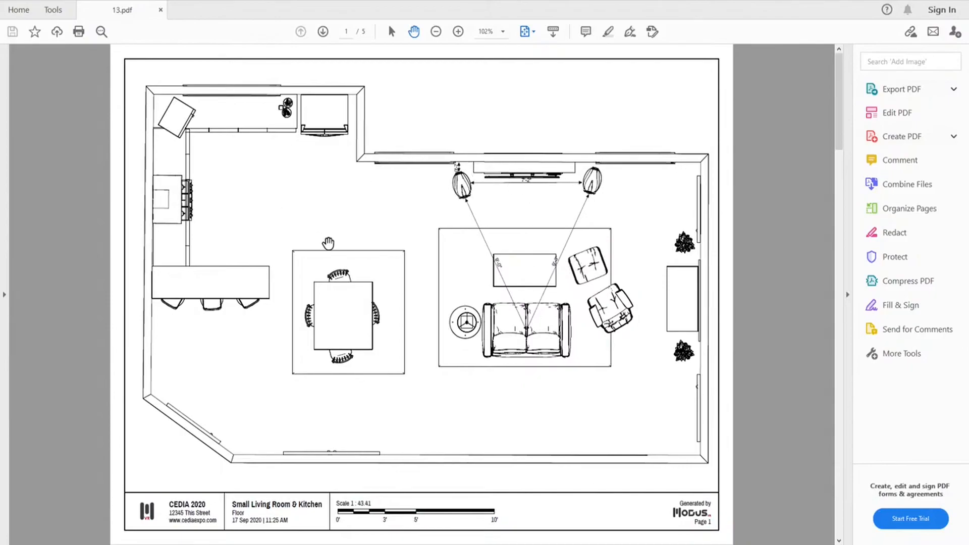
left_click(325, 31)
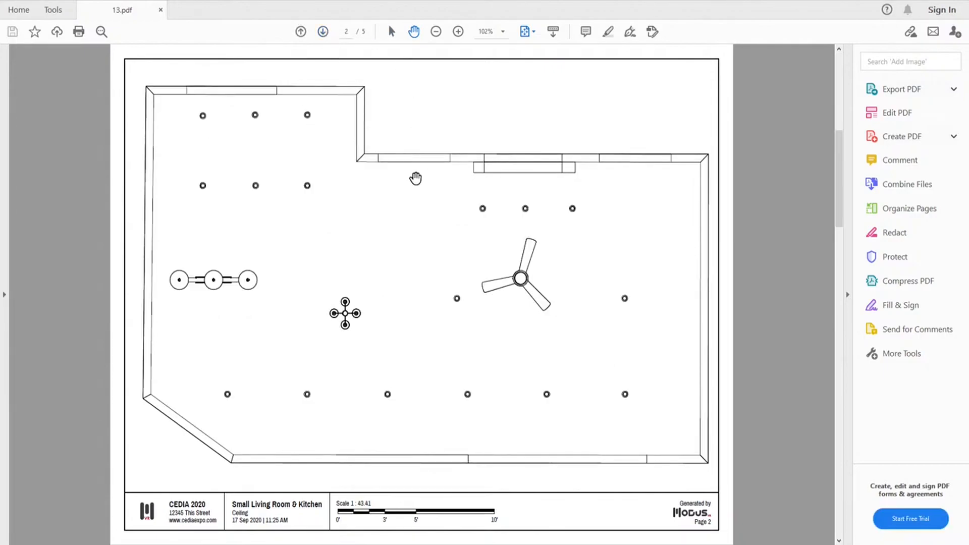
left_click(323, 32)
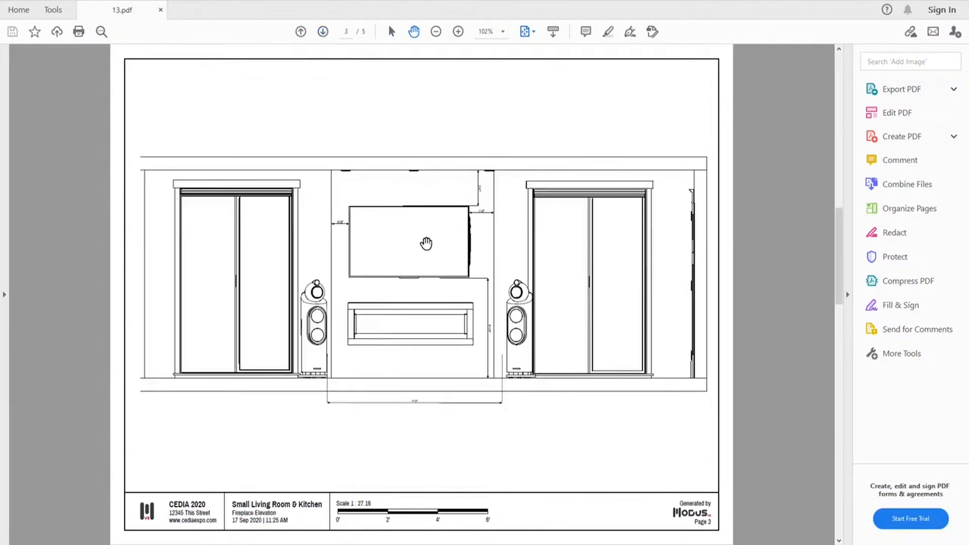
scroll(450, 224, "up", 3)
scroll(437, 224, "down", 2)
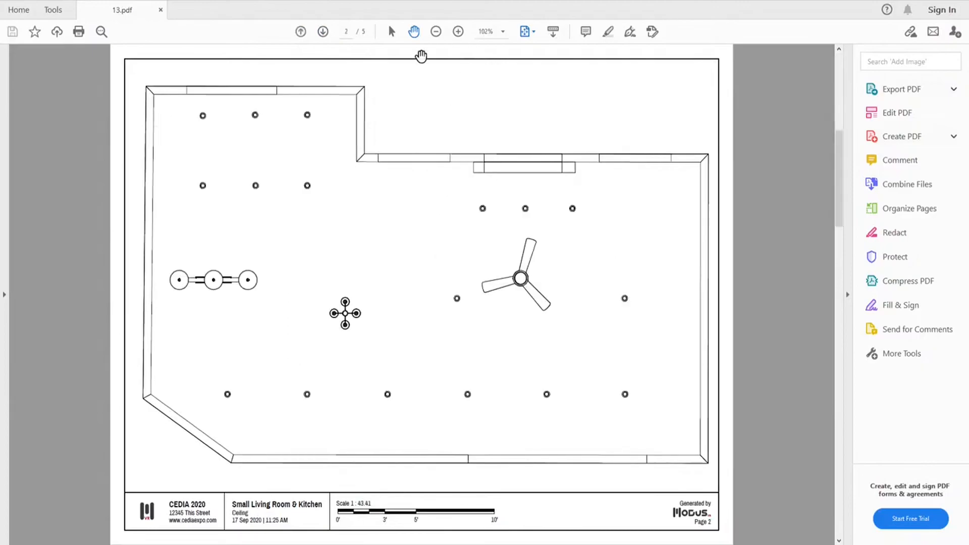
Step: Enlarge the Fireplace Elevation page of the PDF to 200% for a closer look
left_click(323, 32)
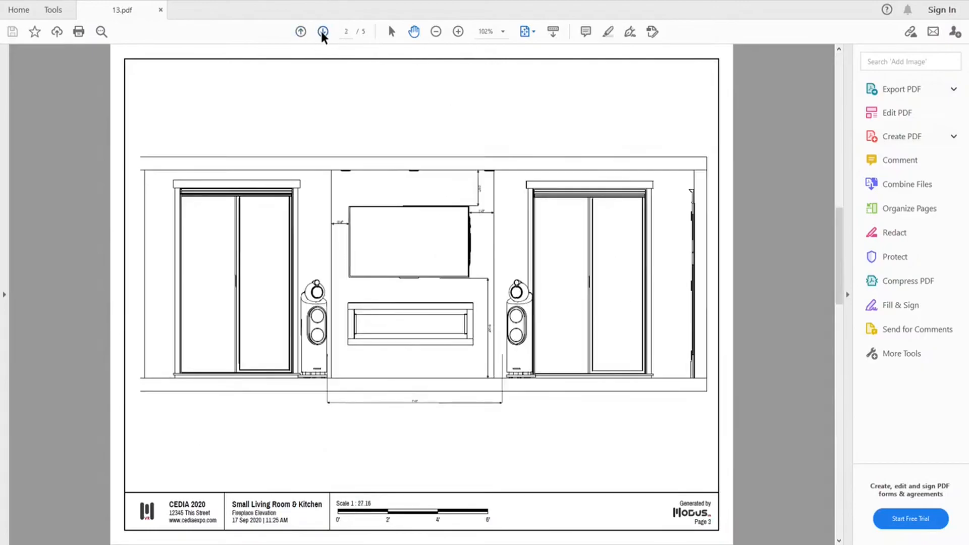
left_click(458, 31)
left_click(458, 32)
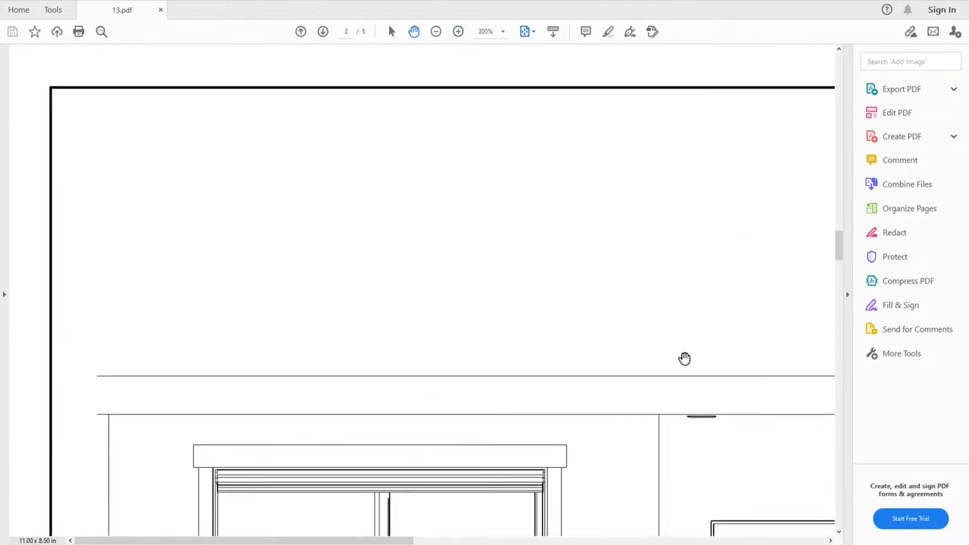
Step: Examine the television, fireplace and speaker dimensions on the Fireplace Elevation page at 300% magnification
left_click_drag(711, 395, 377, 50)
left_click_drag(560, 239, 455, 249)
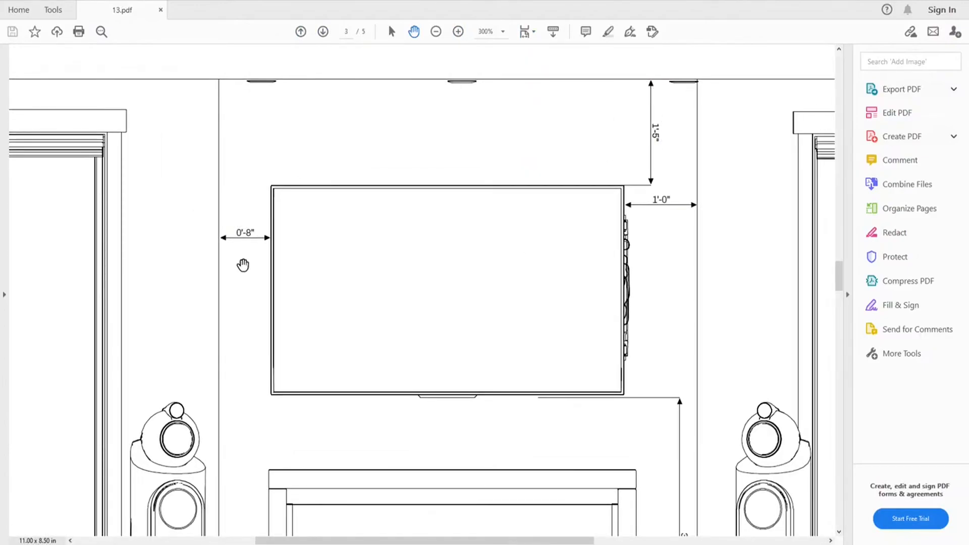
scroll(463, 263, "down", 5)
scroll(463, 264, "right", 1)
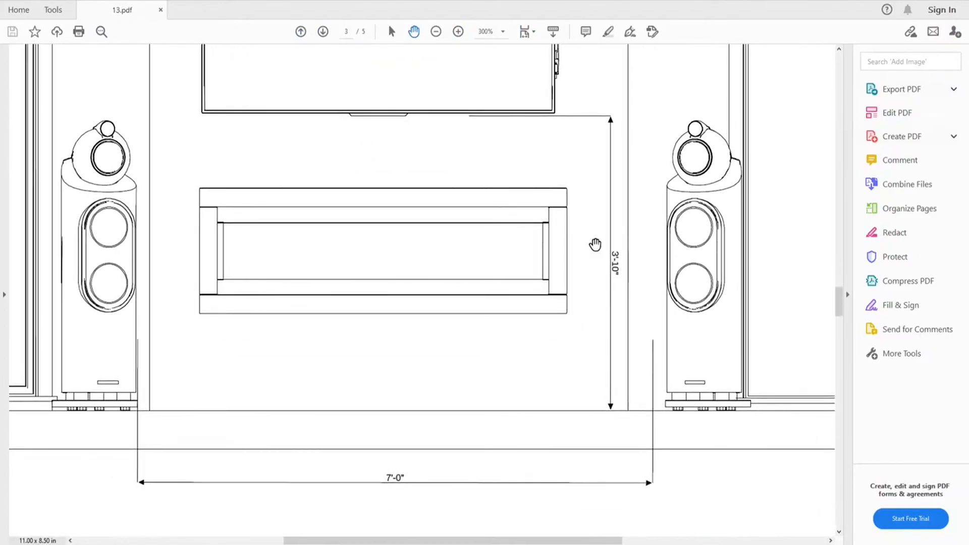
scroll(222, 283, "left", 1)
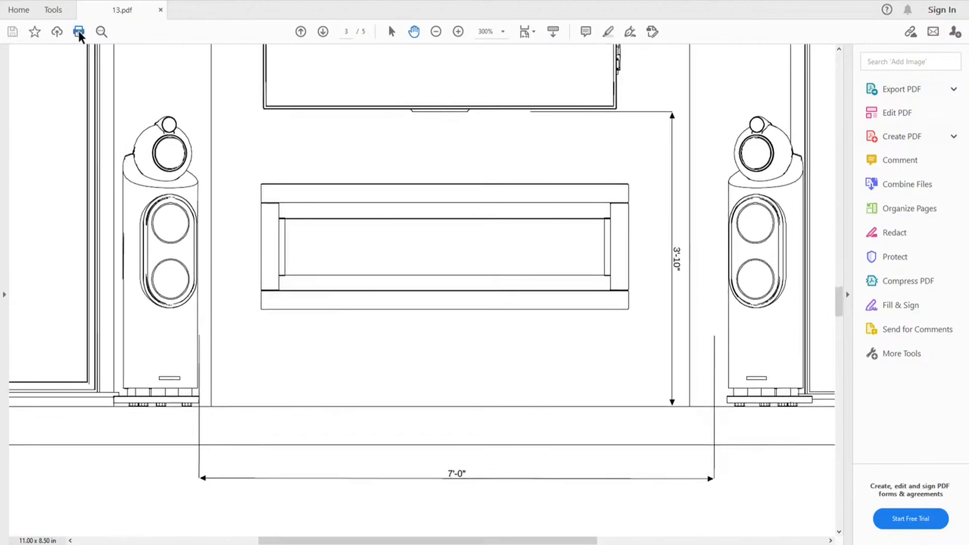
Step: Go back to the floor plan on page 1 and inspect the speaker-to-sofa distance dimensions
left_click(301, 32)
left_click(301, 31)
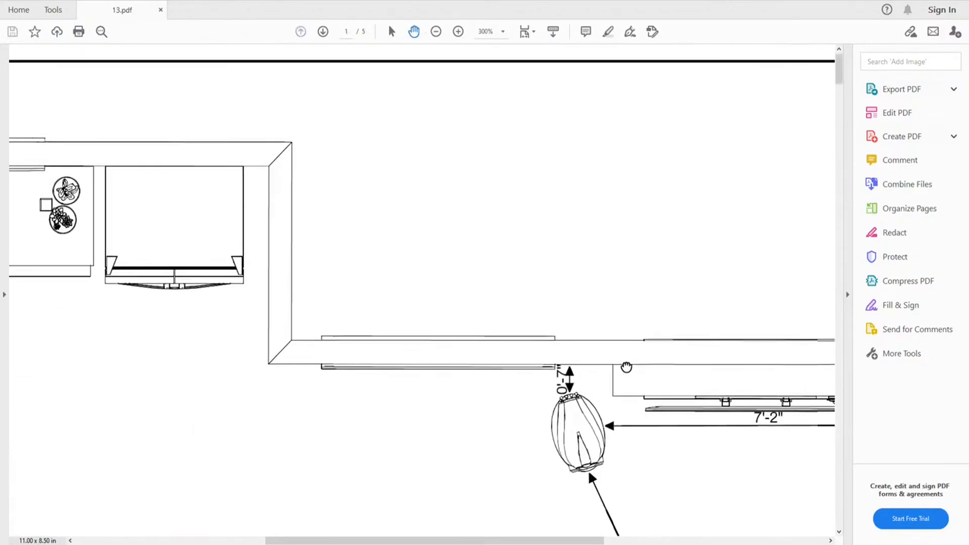
scroll(450, 208, "down", 7)
scroll(449, 207, "right", 5)
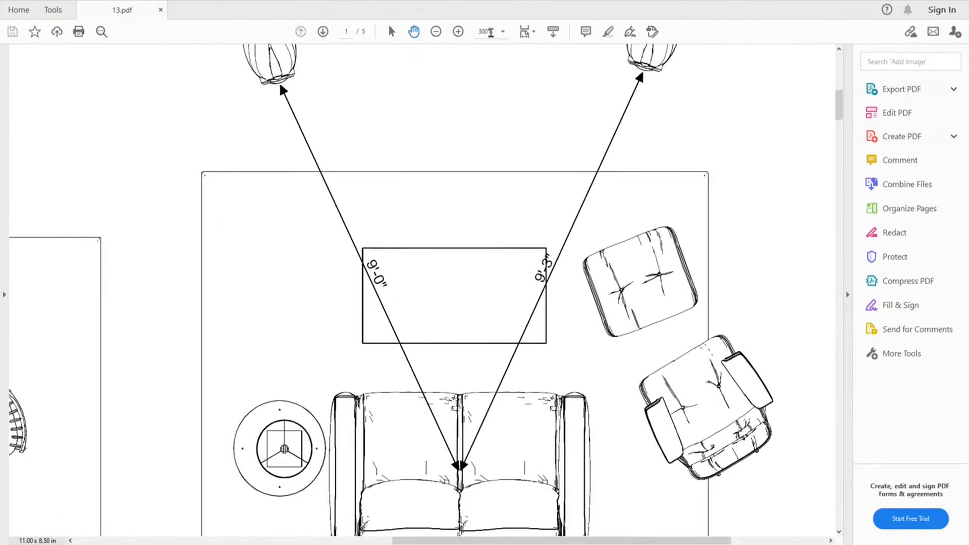
Step: Reduce the floor plan's magnification until the whole page with its footer fits in view
left_click(435, 32)
left_click(436, 32)
scroll(499, 246, "up", 3)
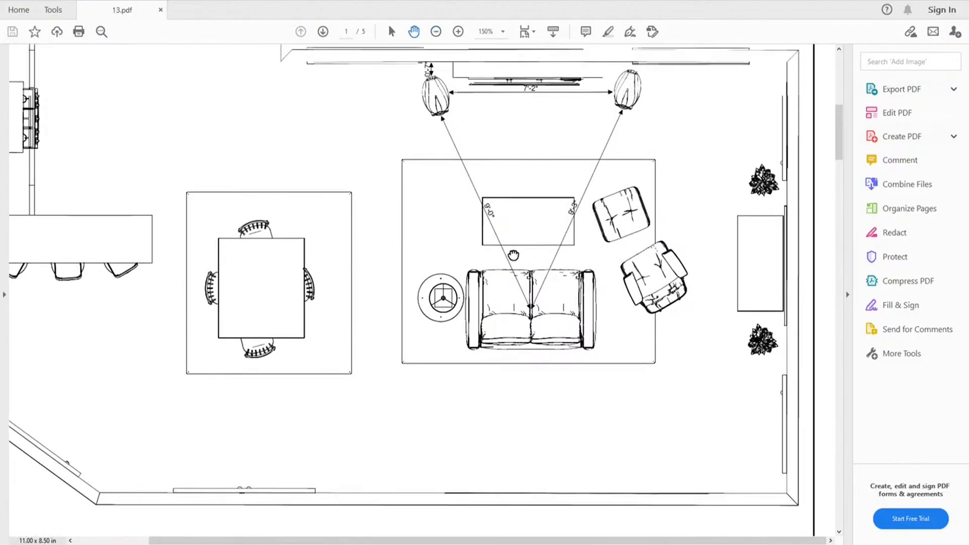
left_click(435, 31)
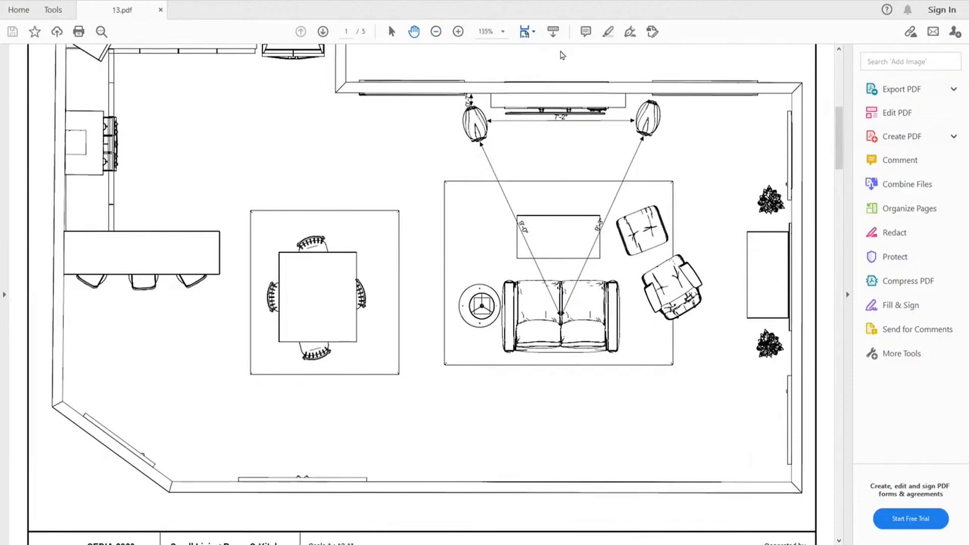
key("ctrl+0")
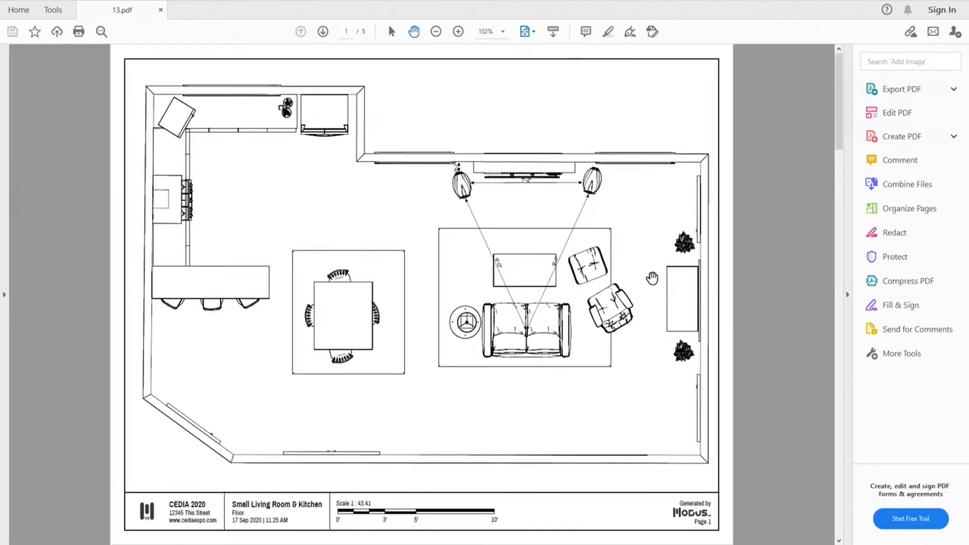
scroll(652, 278, "down", 3)
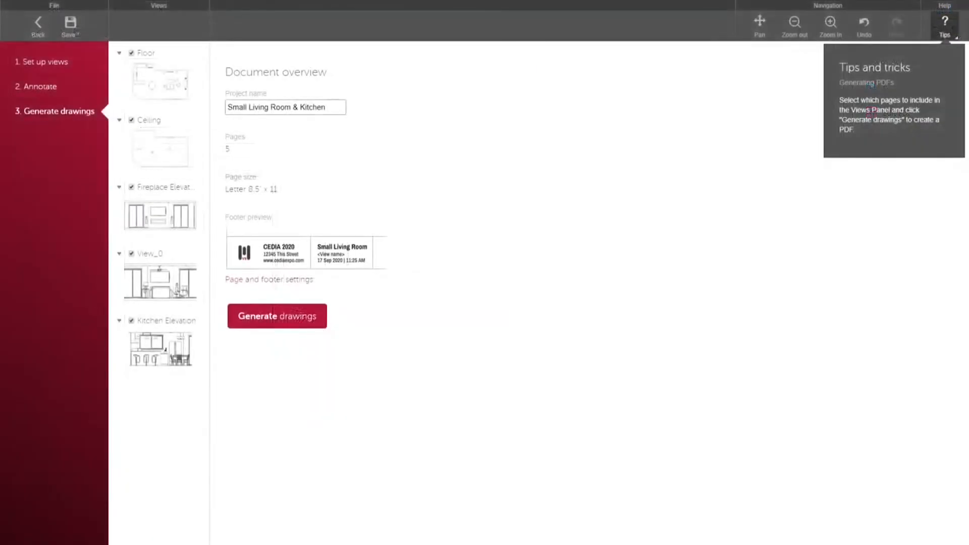
Step: Leave the drawing generator and open 13.space in Modus Photo
left_click(39, 26)
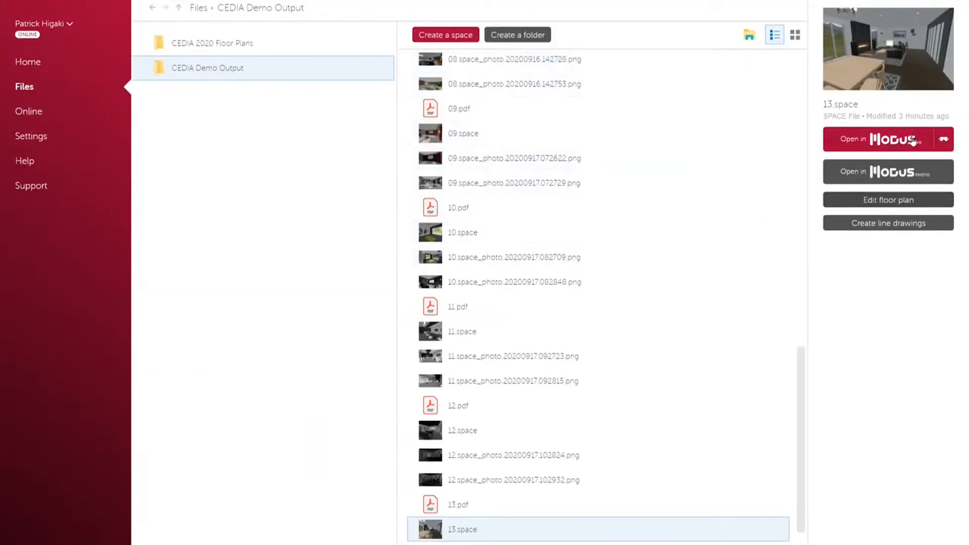
left_click(897, 175)
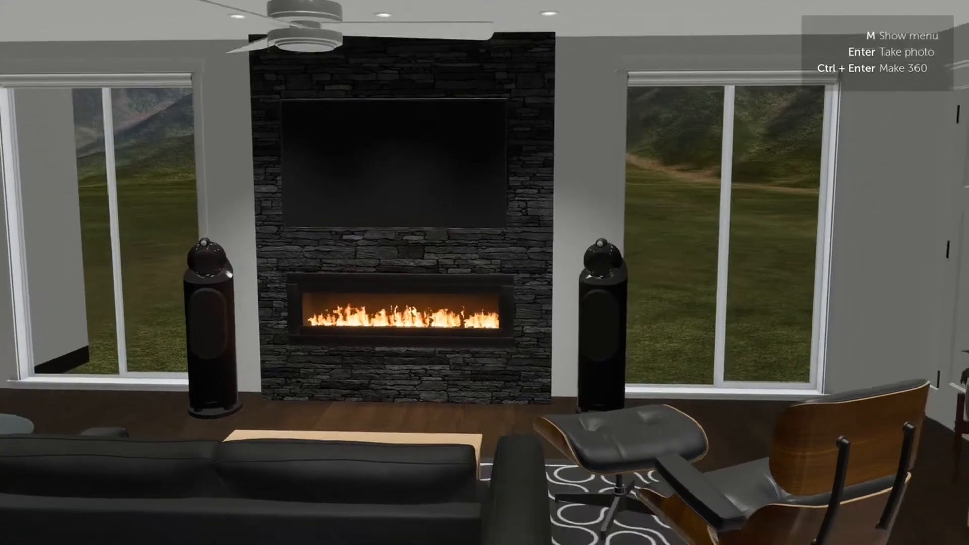
Step: Frame the fireplace wall and kitchen from behind the sofa and set the camera's focus range to about f/12.6
key("d")
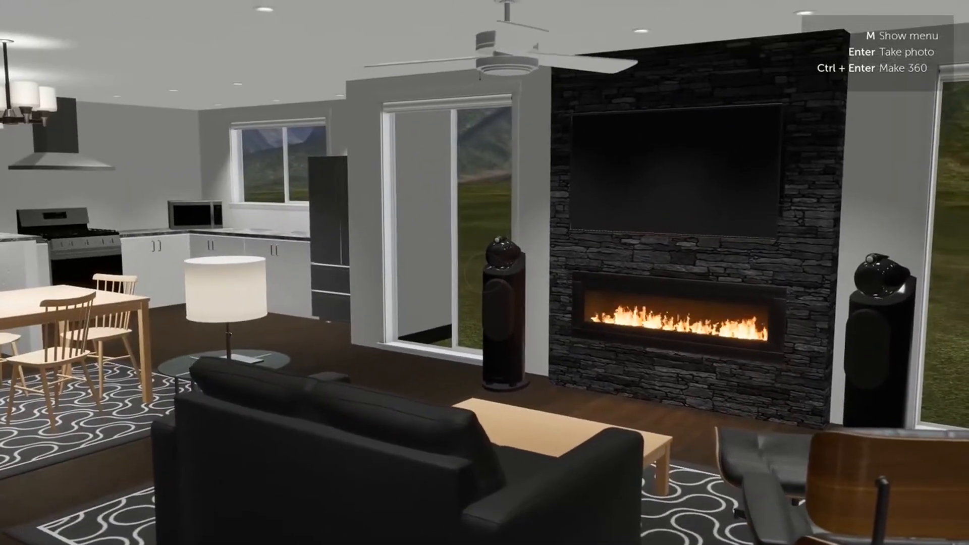
key("m")
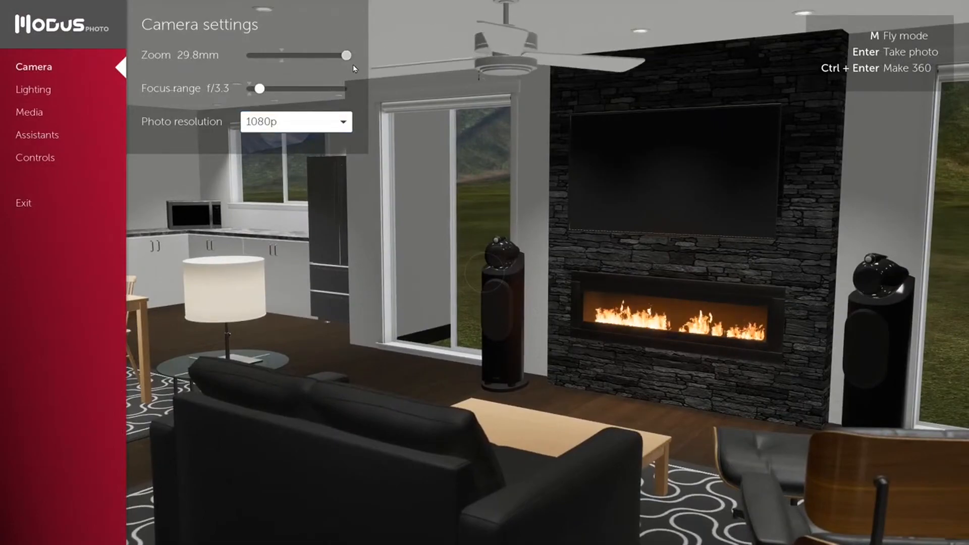
key("m")
key("m")
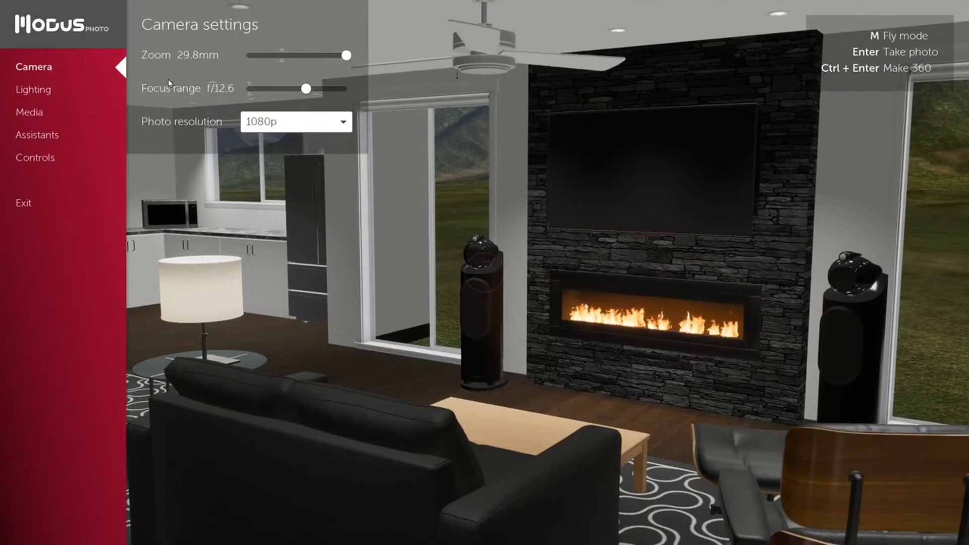
Step: Dim the ambient and ceiling lighting and lower the window shades completely
left_click(42, 91)
left_click_drag(281, 56, 254, 56)
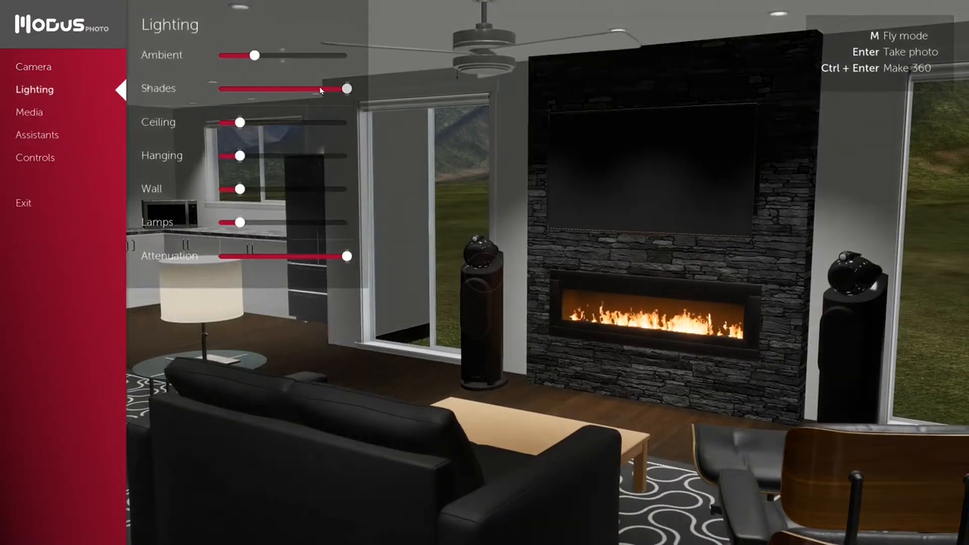
left_click_drag(306, 92, 217, 90)
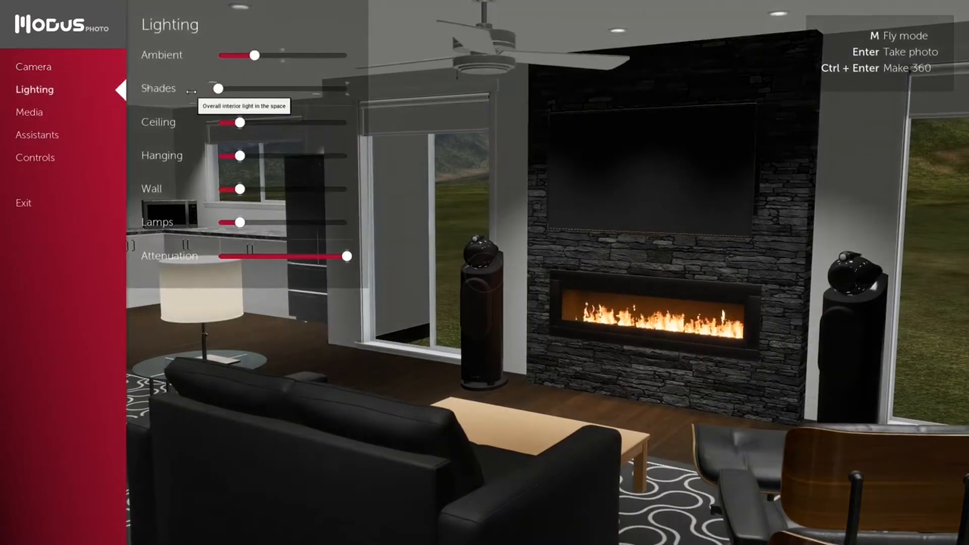
left_click_drag(241, 123, 218, 123)
key("m")
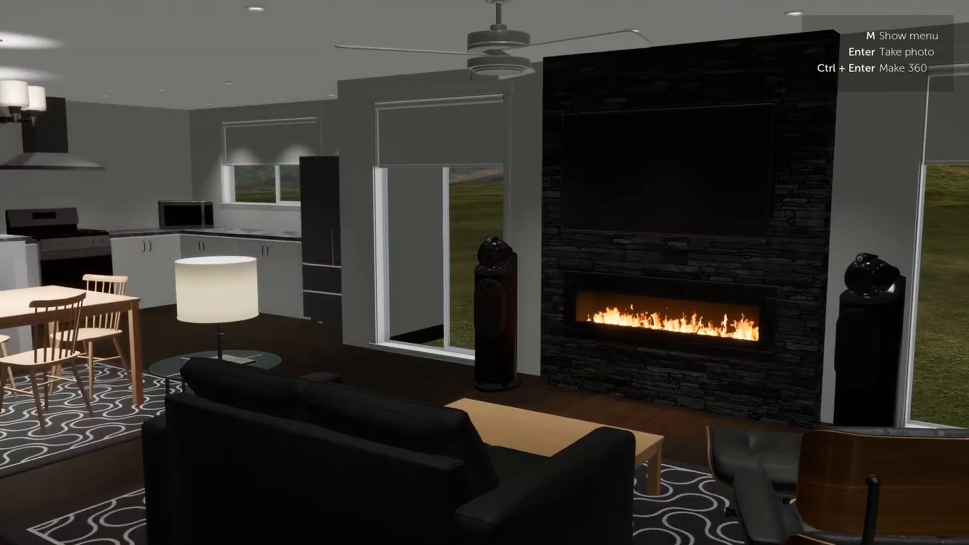
Step: Set the window shades to about a quarter open
key("m")
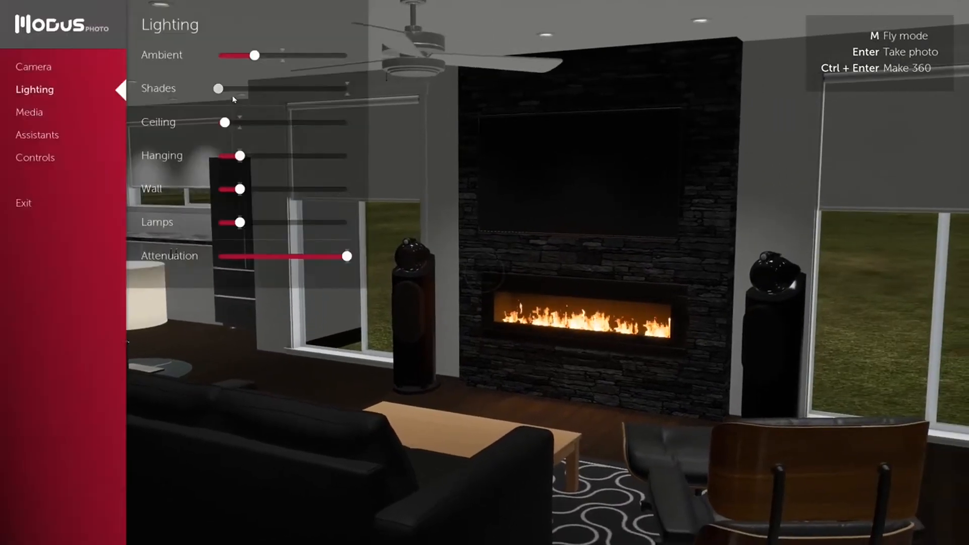
left_click_drag(239, 88, 249, 88)
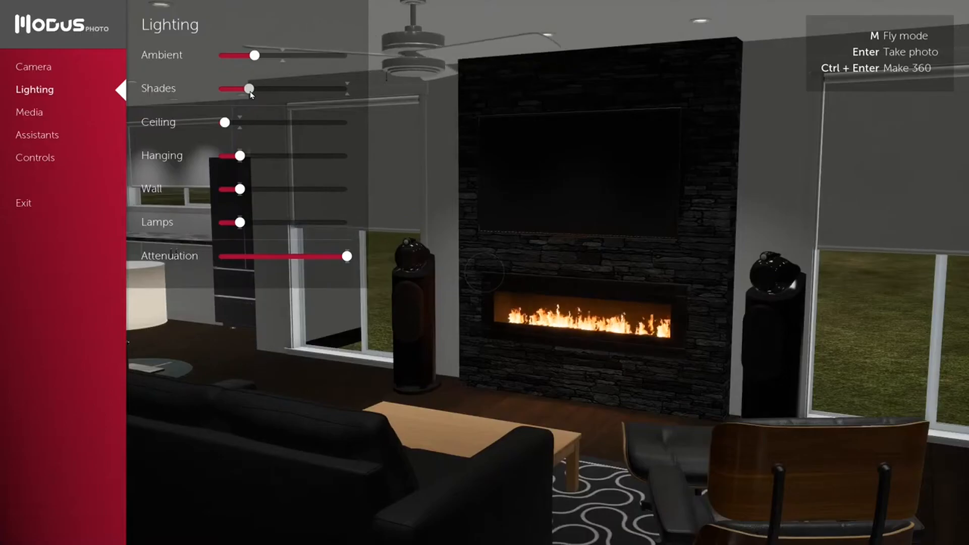
key("m")
Step: Move the camera close to the fireplace wall and slightly brighten the ceiling and hanging lights
key("w")
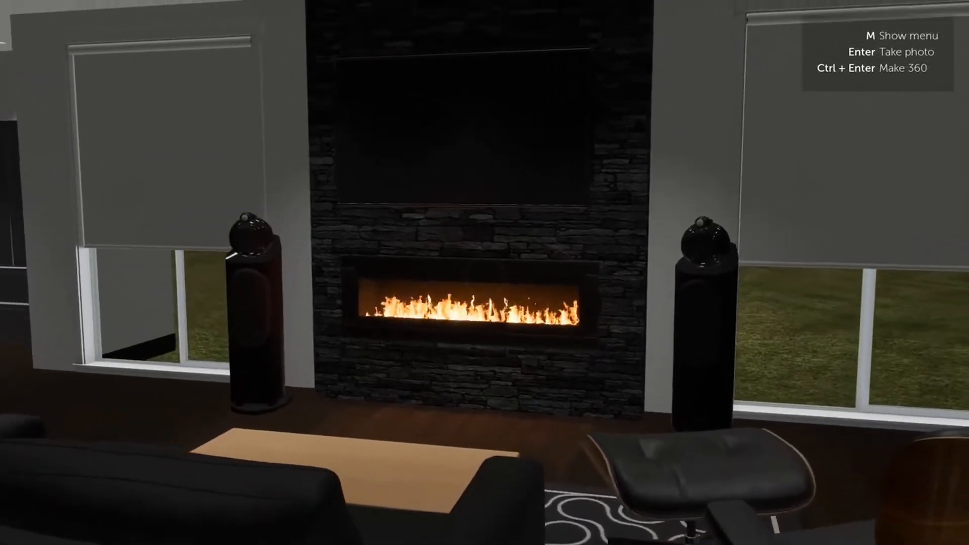
key("w")
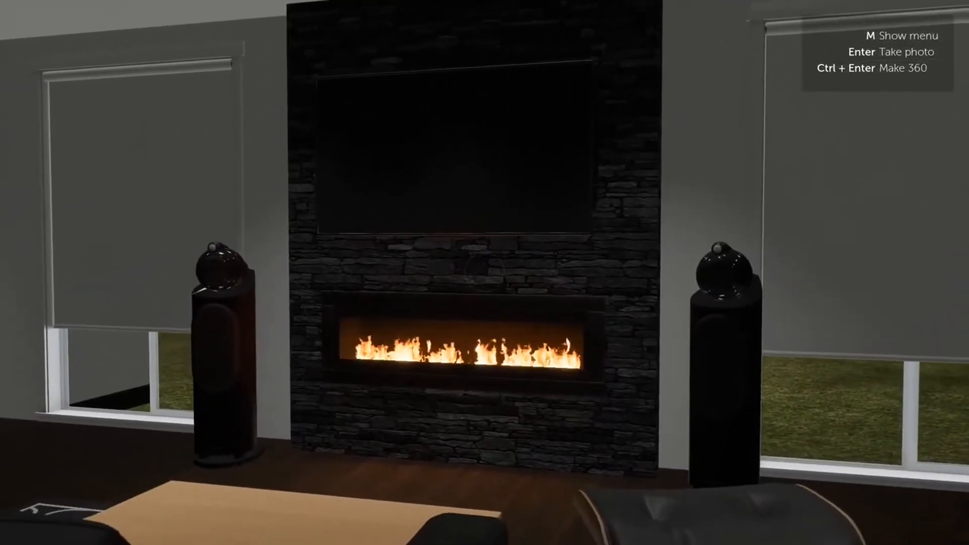
key("w")
key("s")
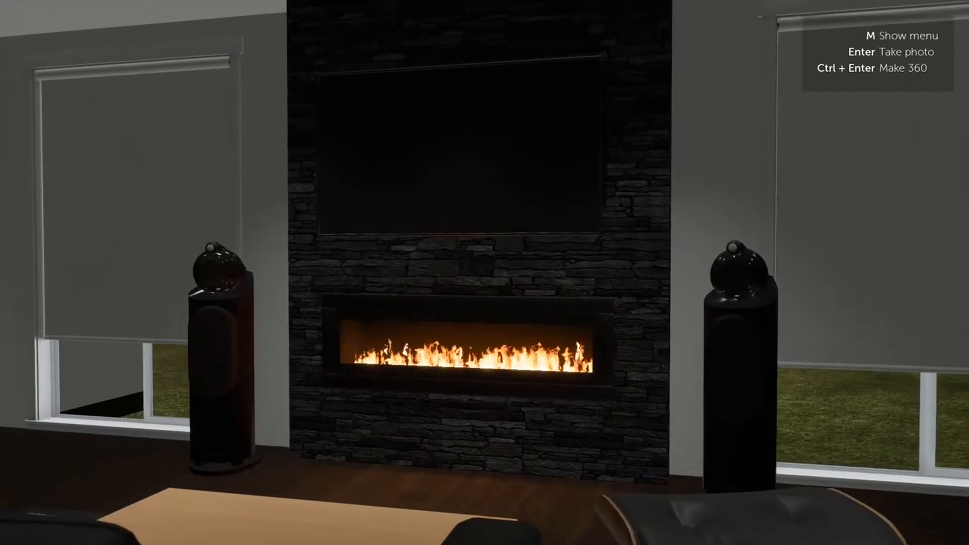
key("m")
left_click_drag(229, 123, 242, 121)
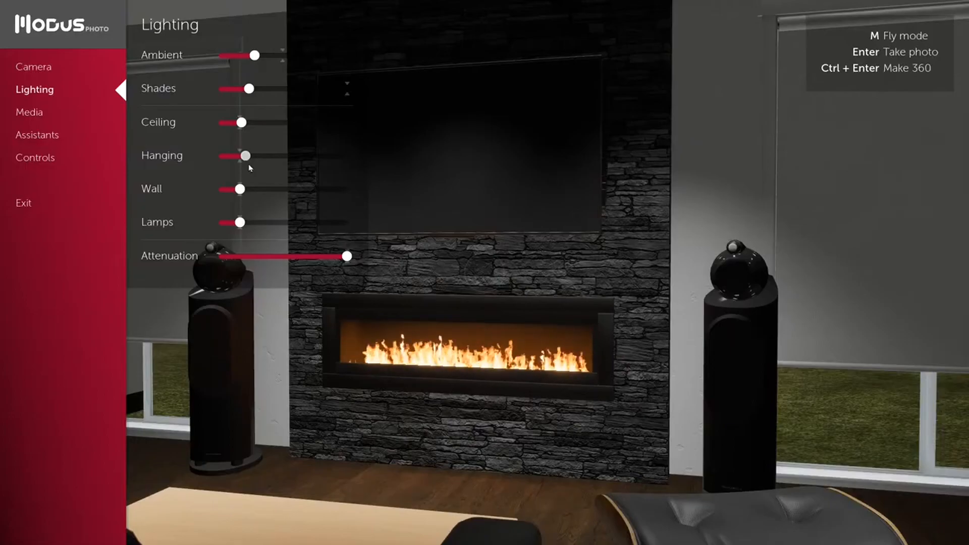
Step: Play the Star Wars clip on the television, skip ahead and pause it at 1:16
left_click(43, 113)
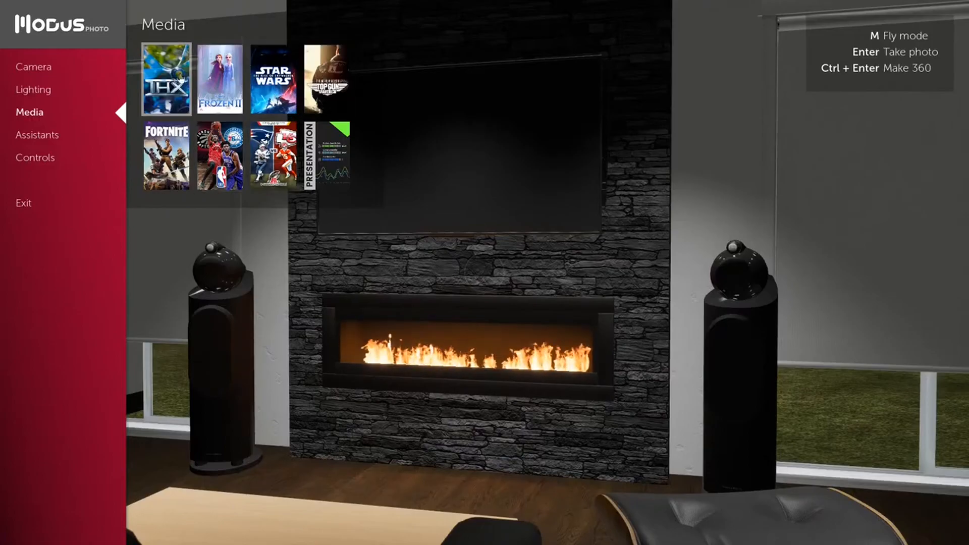
left_click(268, 79)
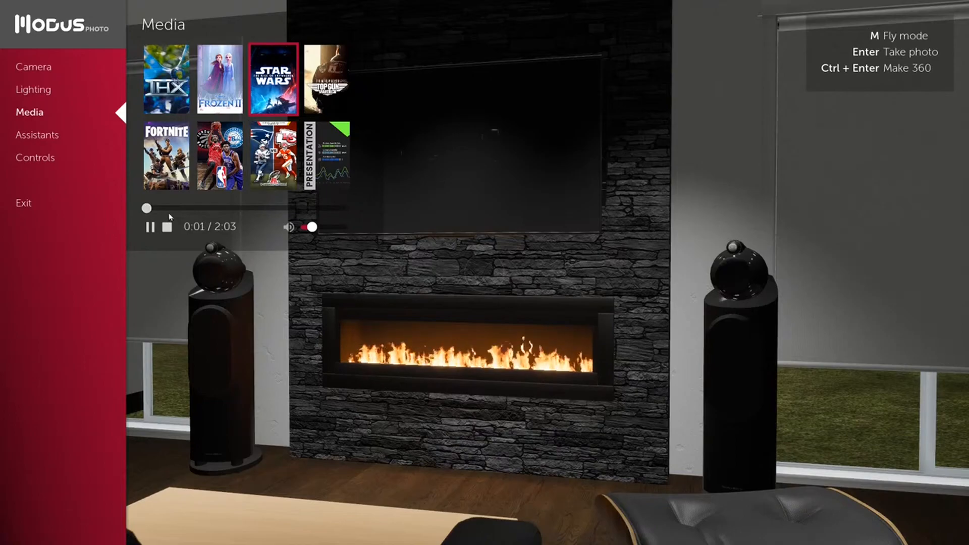
left_click_drag(146, 208, 261, 208)
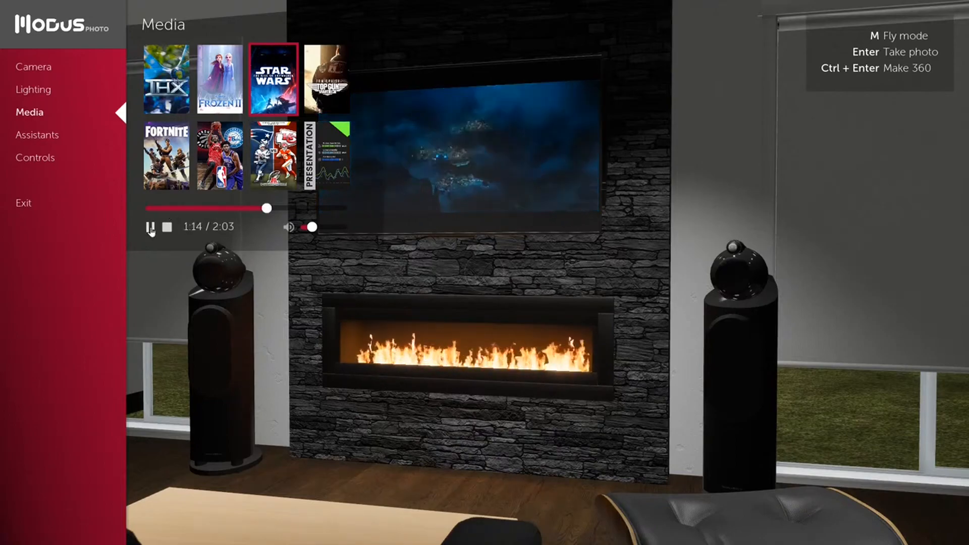
left_click(150, 227)
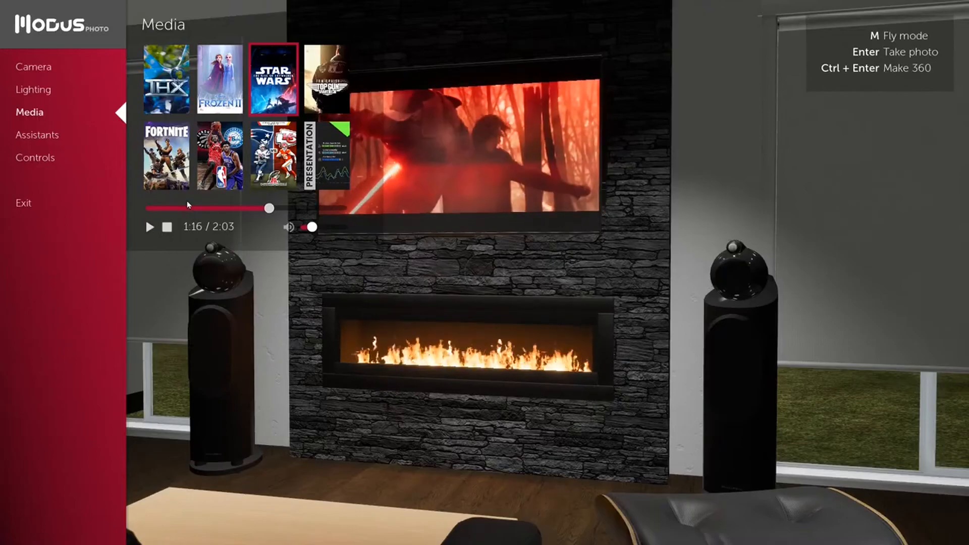
Step: Reposition the camera low between the sofa and the lounge chair, facing the television and fireplace
key("m")
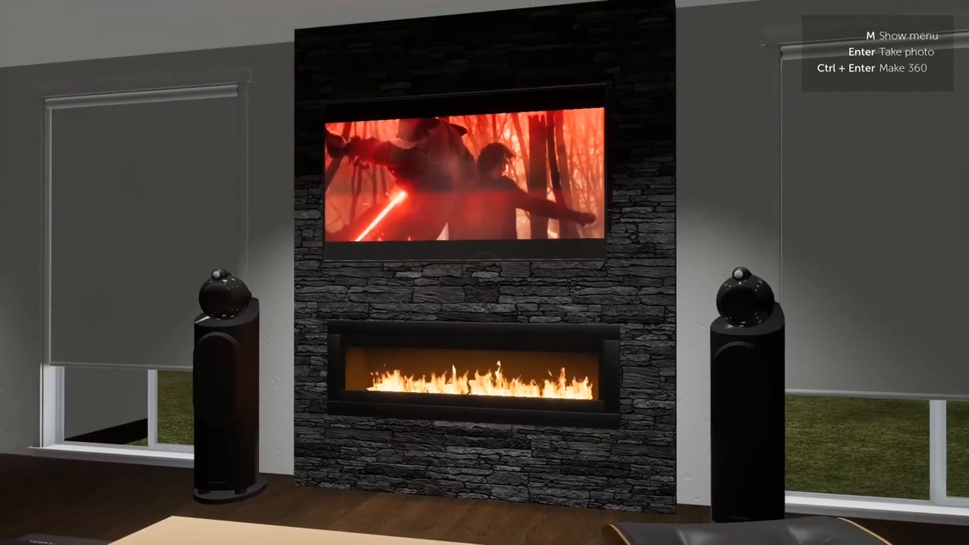
key("s")
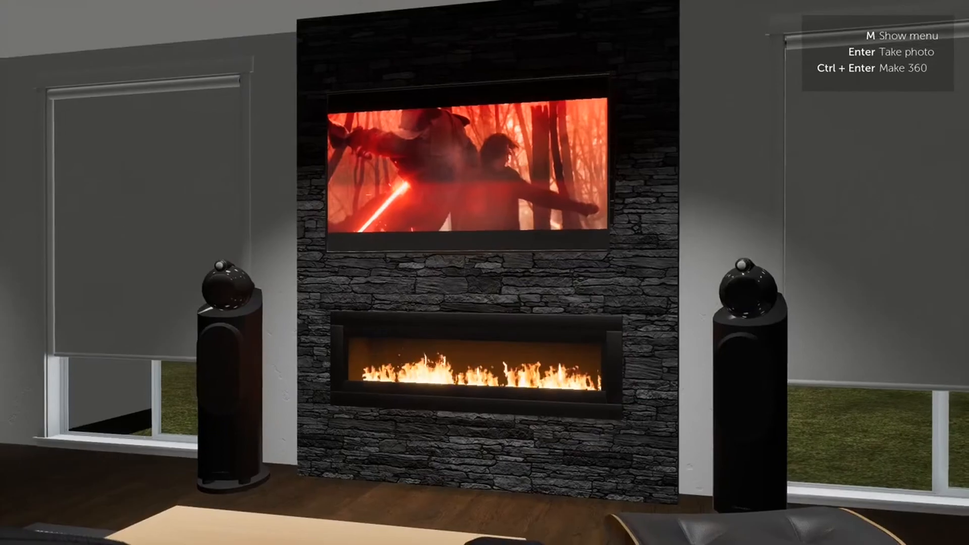
key("d")
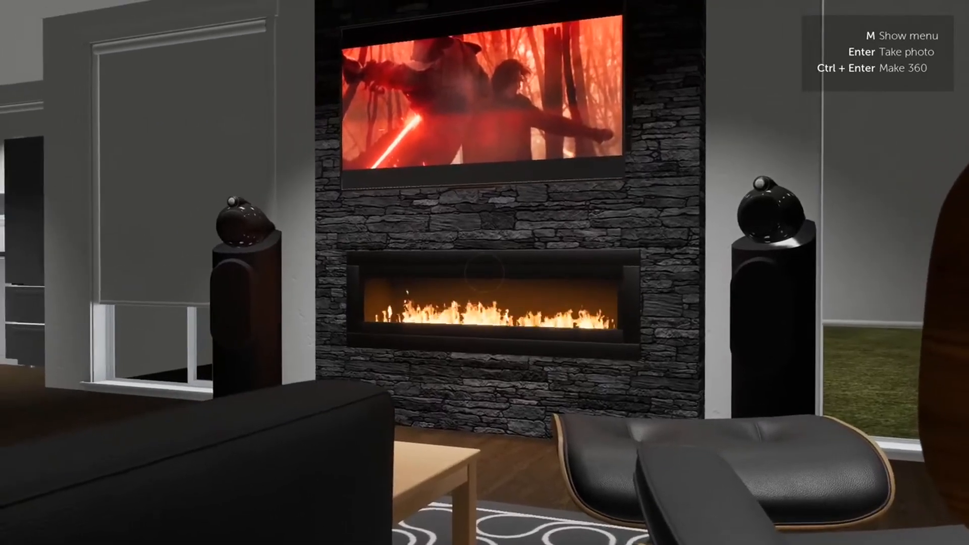
Step: Set the focus range to f/3.2, widen the camera zoom and reframe the fireplace wall from slightly higher
key("m")
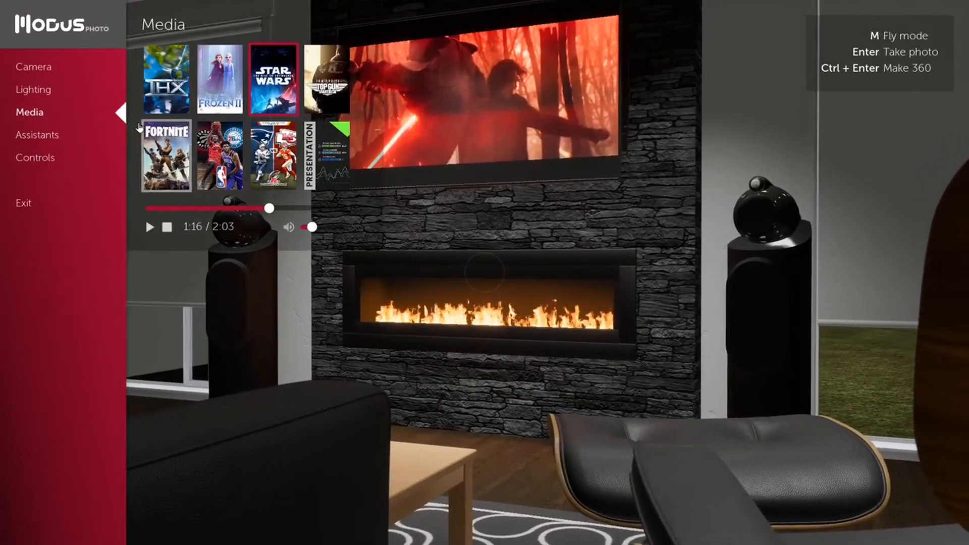
left_click(56, 69)
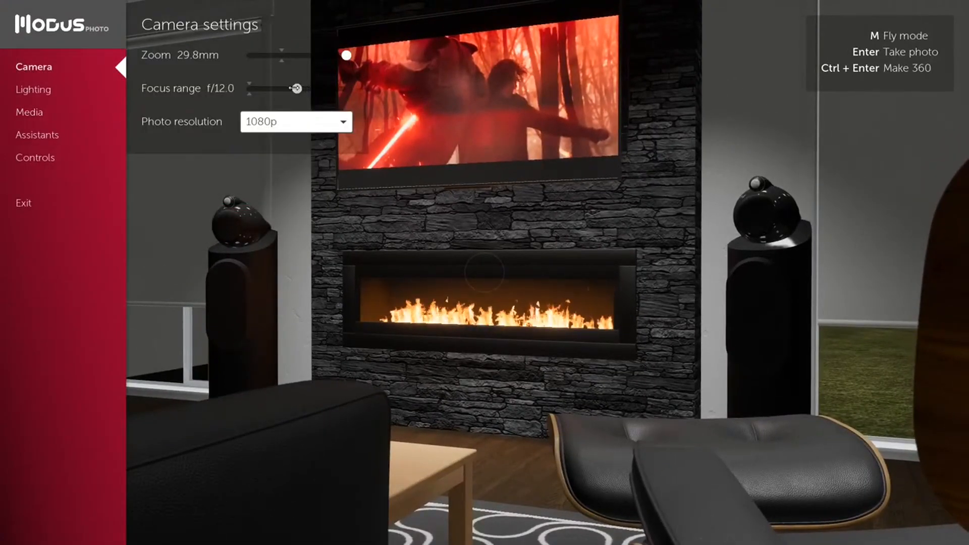
mouse_move(257, 89)
left_mouse_down()
mouse_move(246, 88)
mouse_move(257, 89)
left_mouse_up()
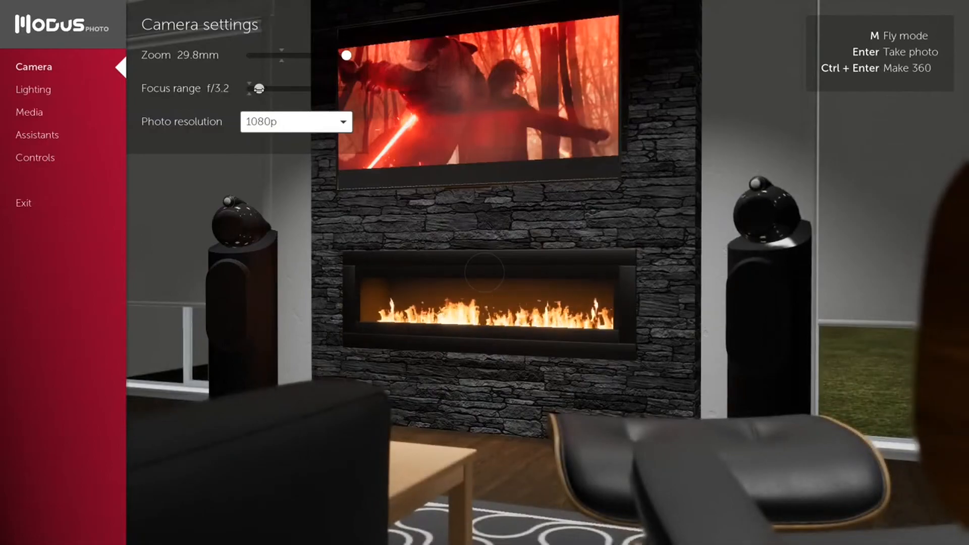
left_click_drag(340, 63, 286, 60)
key("m")
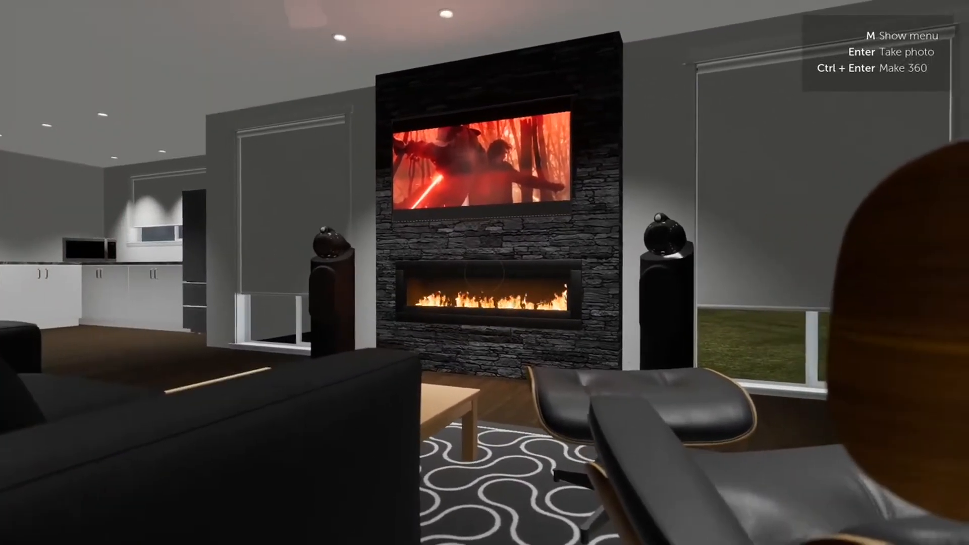
key("e")
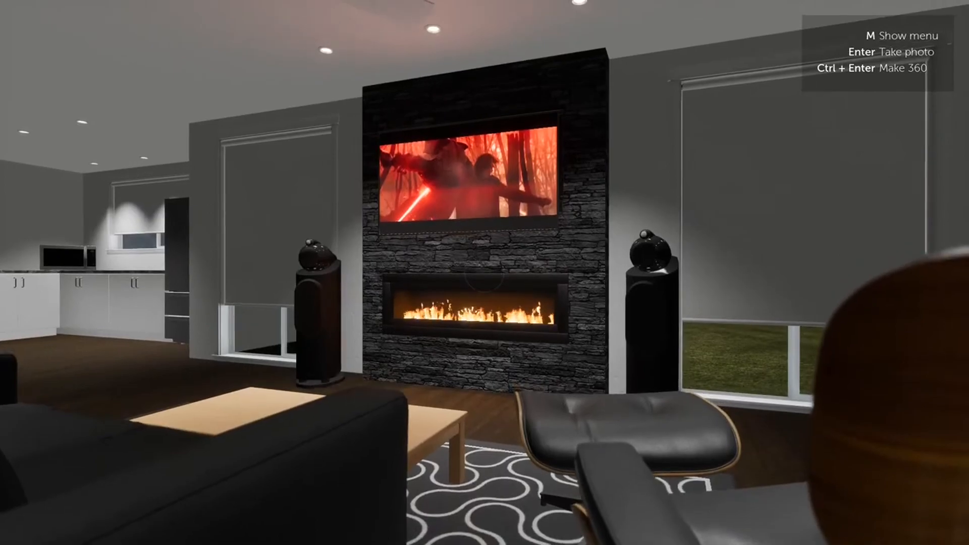
Step: Set the camera's focus range to f/2.2 and slightly raise the ambient light
key("m")
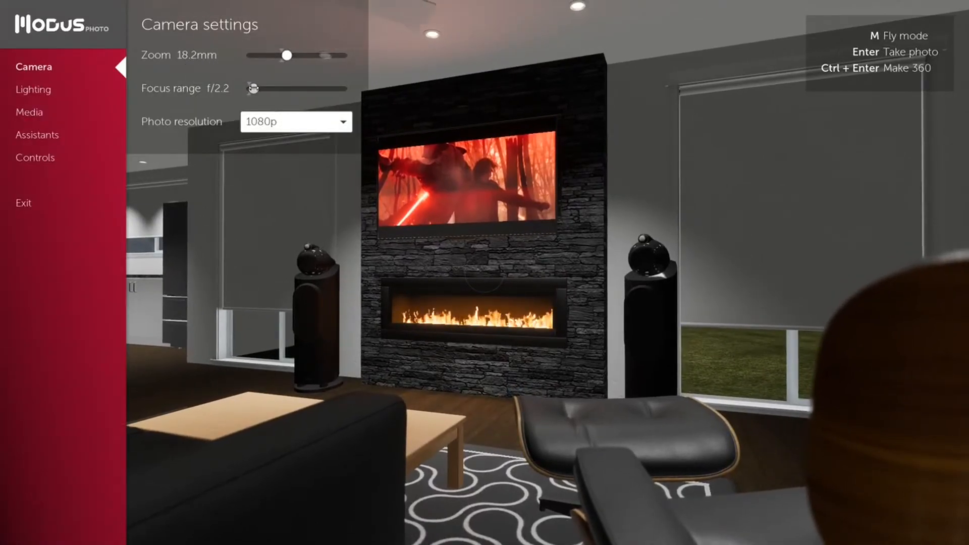
key("m")
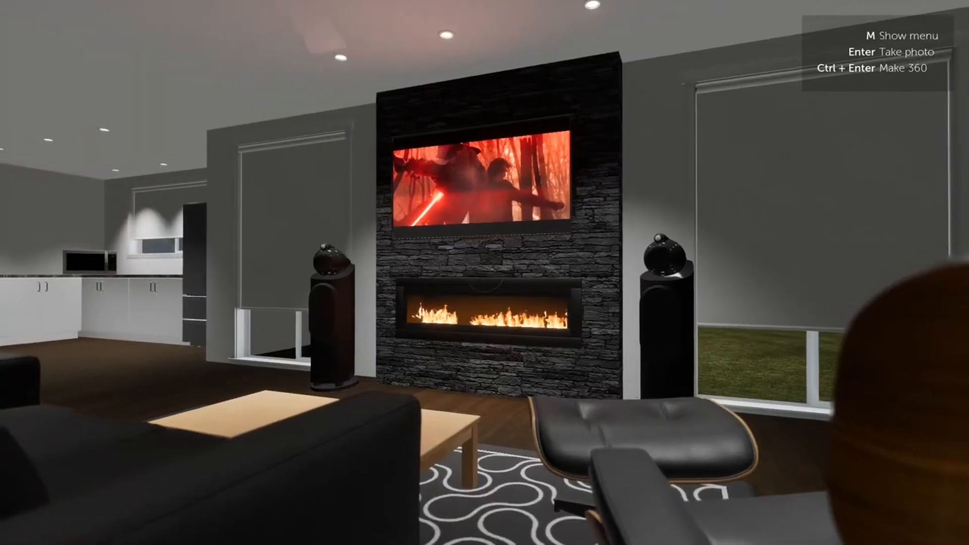
key("m")
left_click(55, 93)
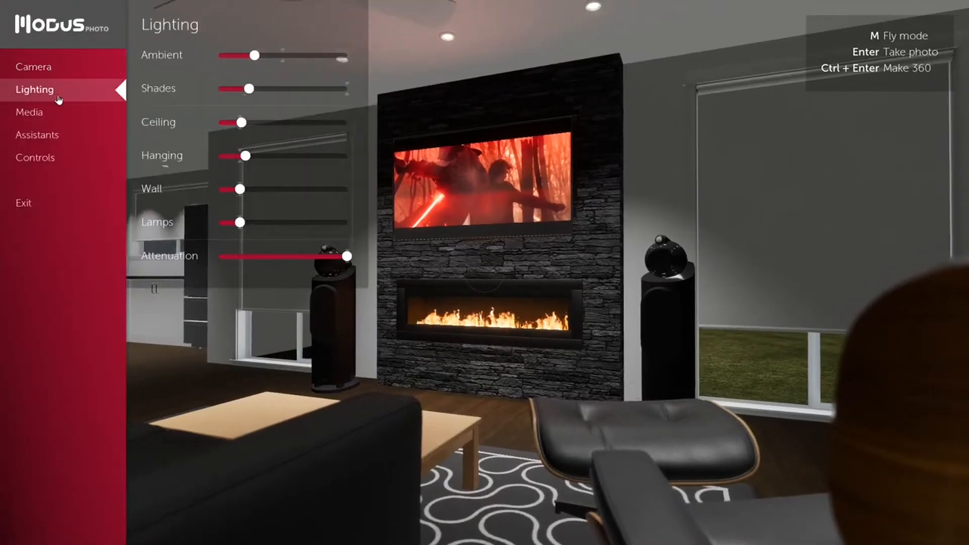
left_click_drag(255, 56, 260, 55)
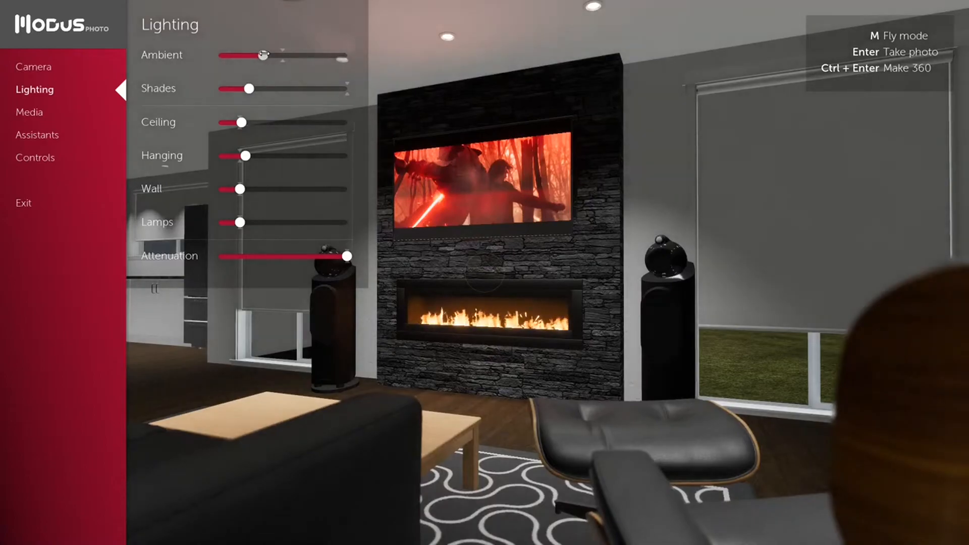
Step: Slightly dim the wall and lamp lights, then take a photo of the fireplace wall over the lounge chair
key("m")
key("m")
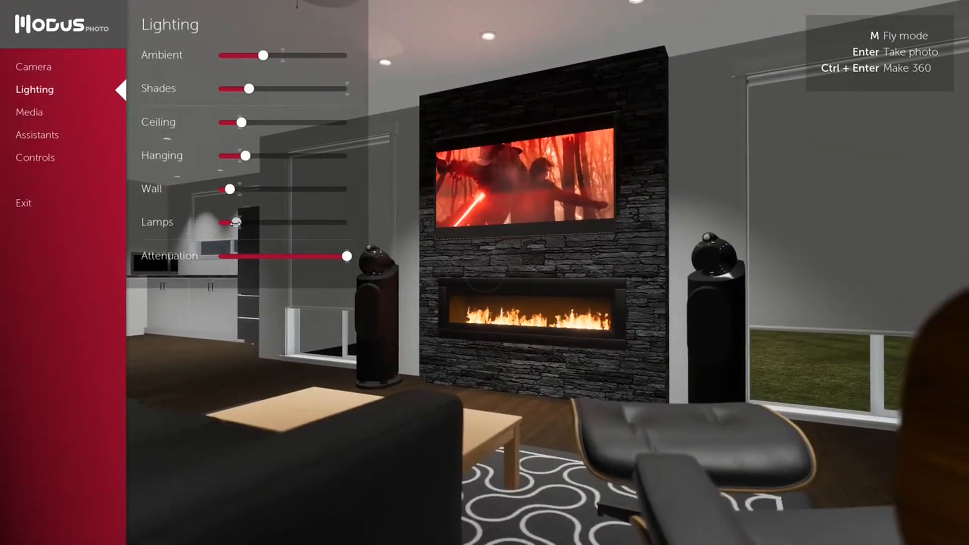
key("m")
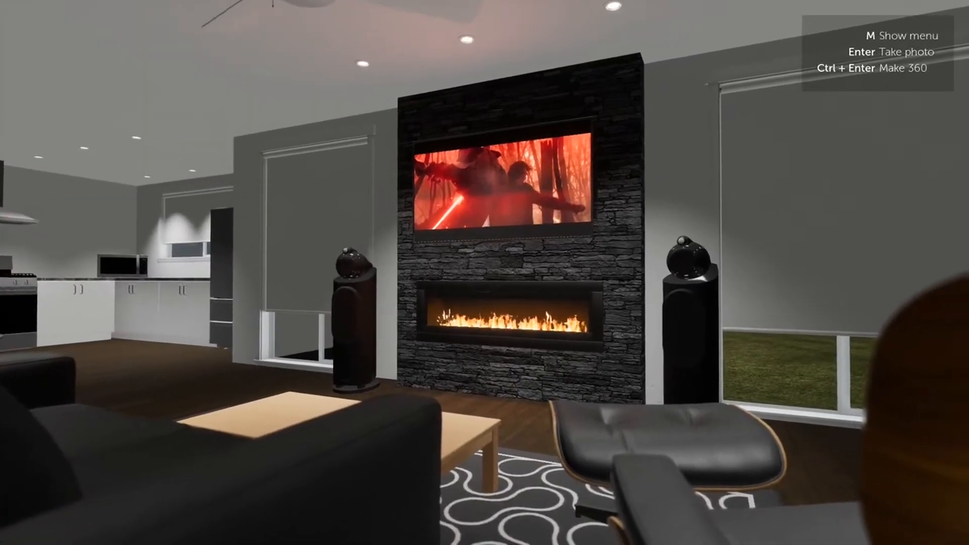
key("Return")
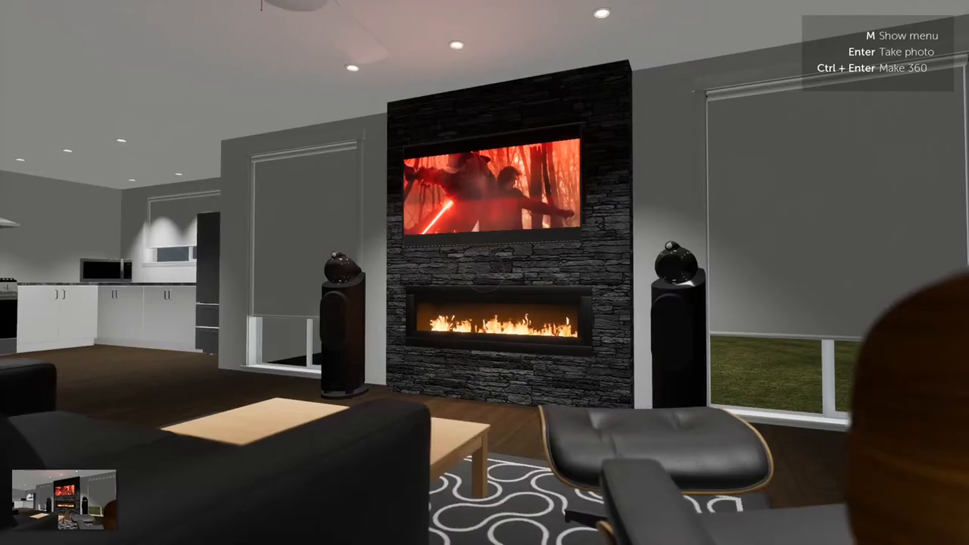
Step: Move the camera past the side-table lamp to look along the coffee table toward the framed picture, with the fireplace alongside
key("a")
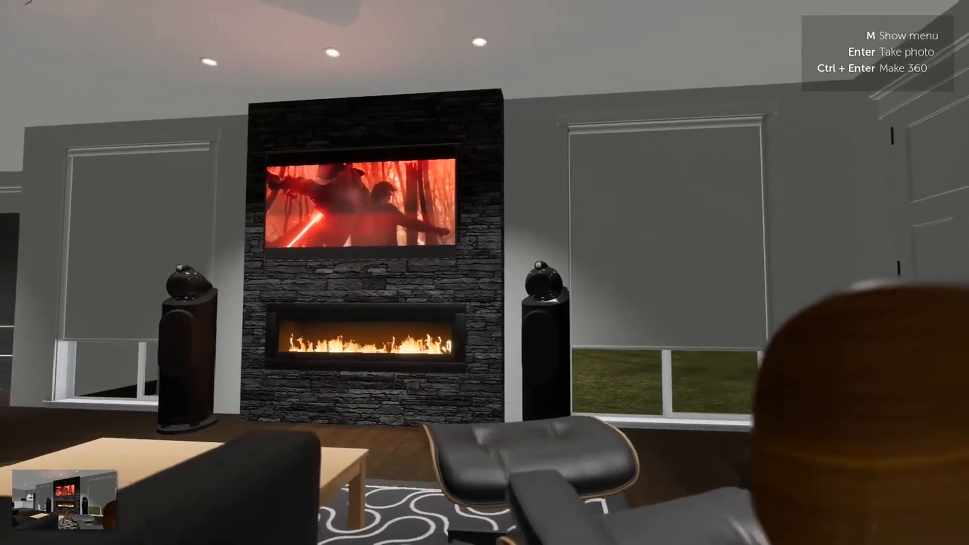
key("a")
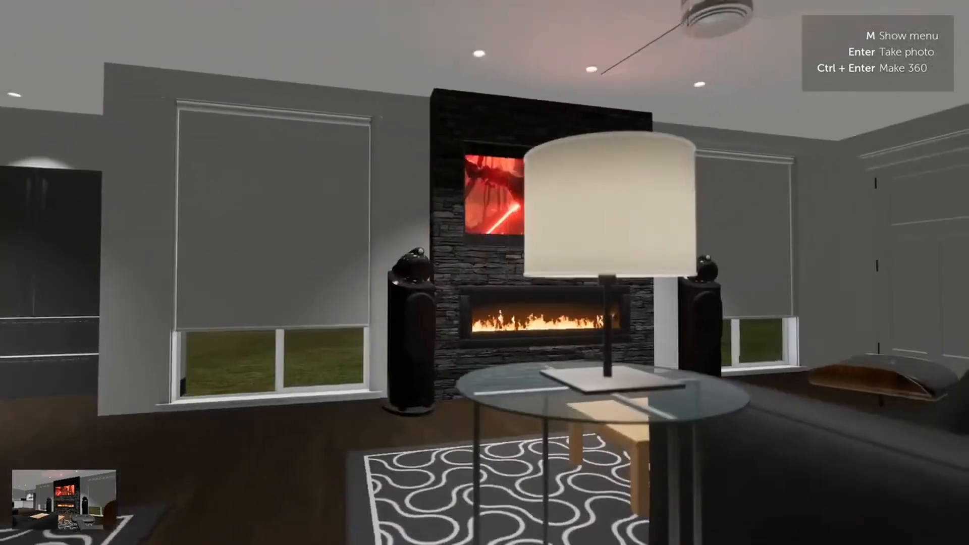
key("a")
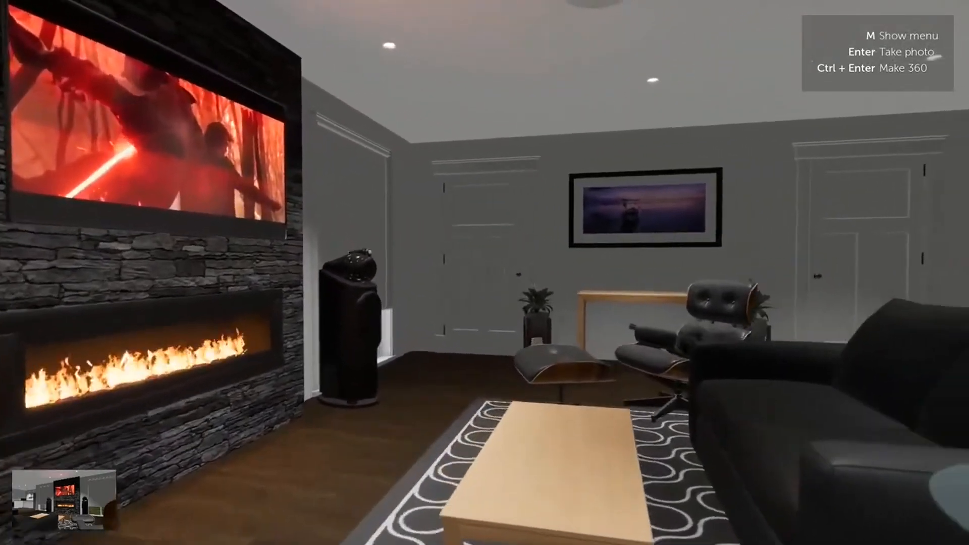
key("s")
key("w")
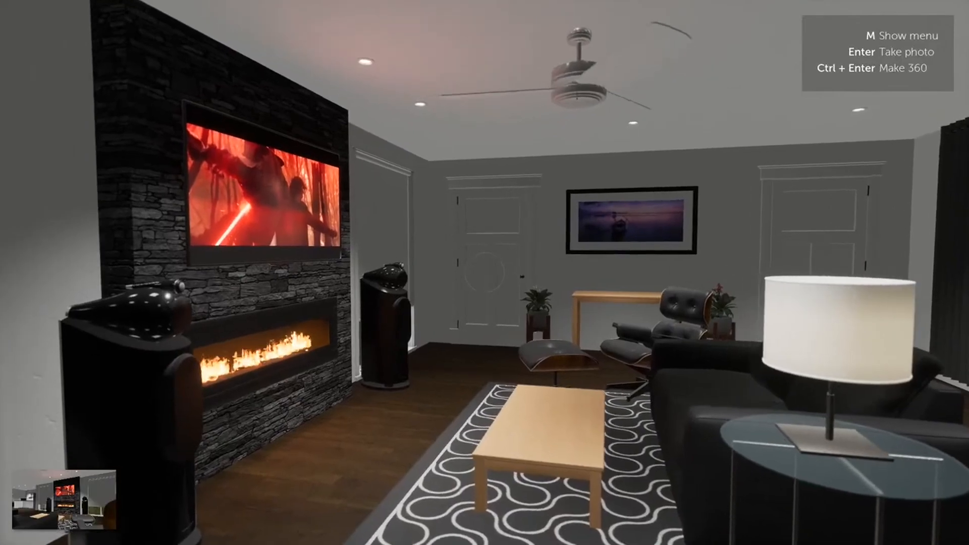
Step: Open the window shades fully and raise the ambient light
key("m")
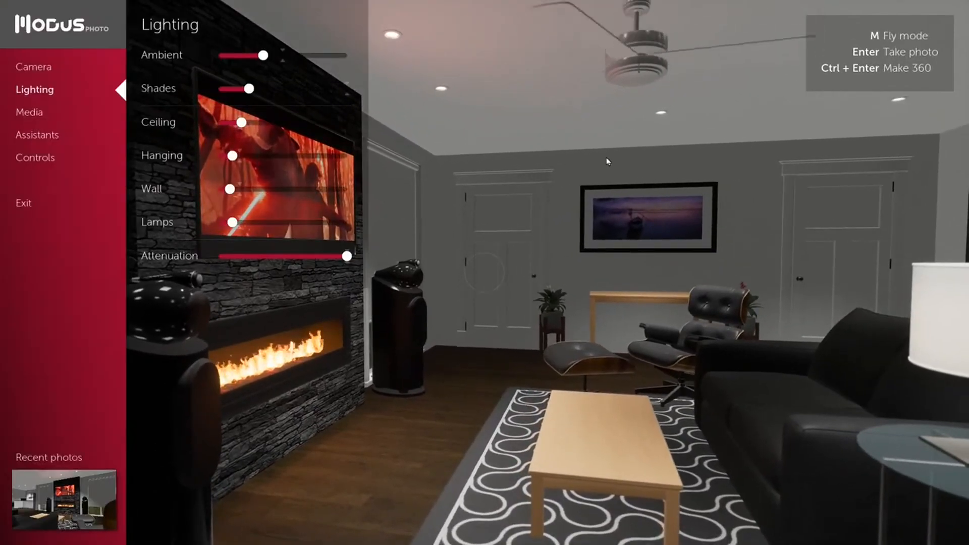
left_click_drag(262, 57, 288, 56)
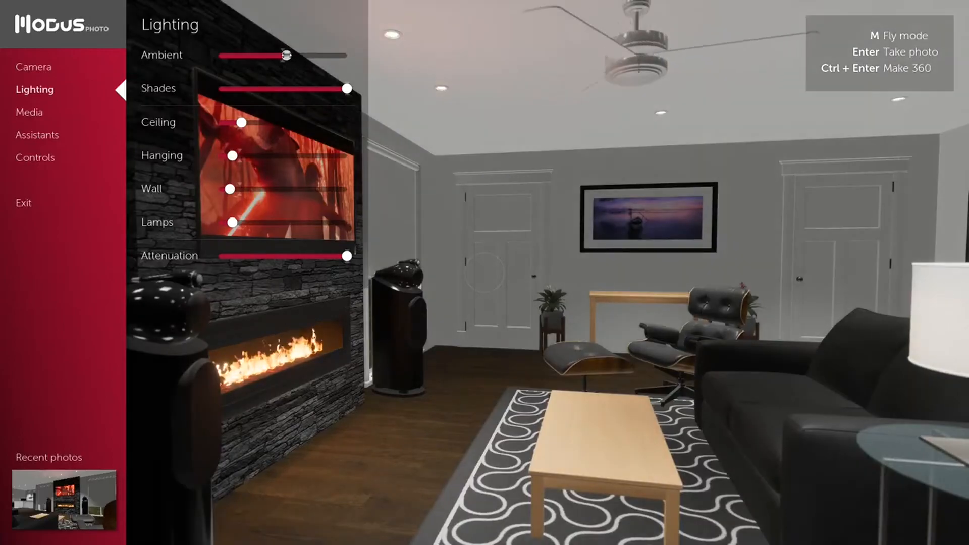
key("m")
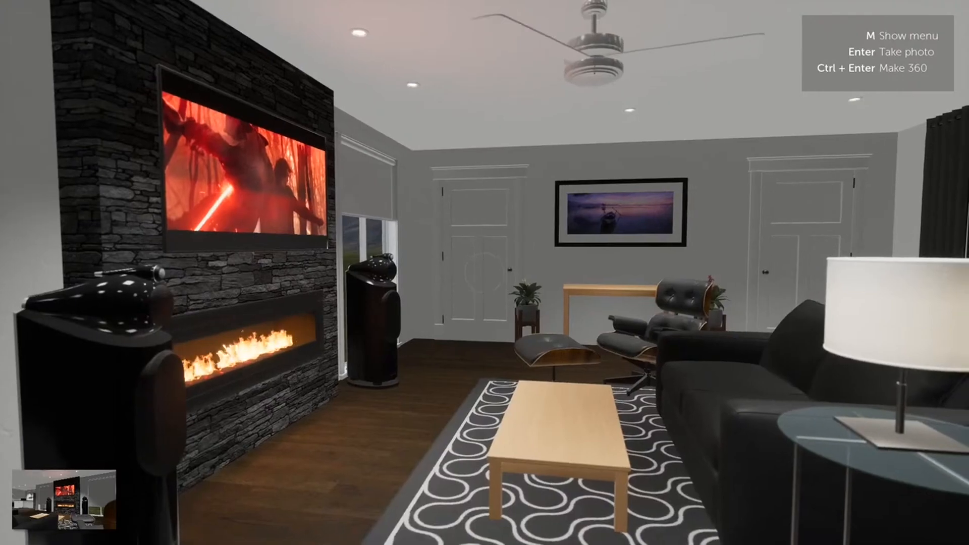
Step: Slightly dim the ceiling lights and take a photo of the living room looking toward the framed picture
key("m")
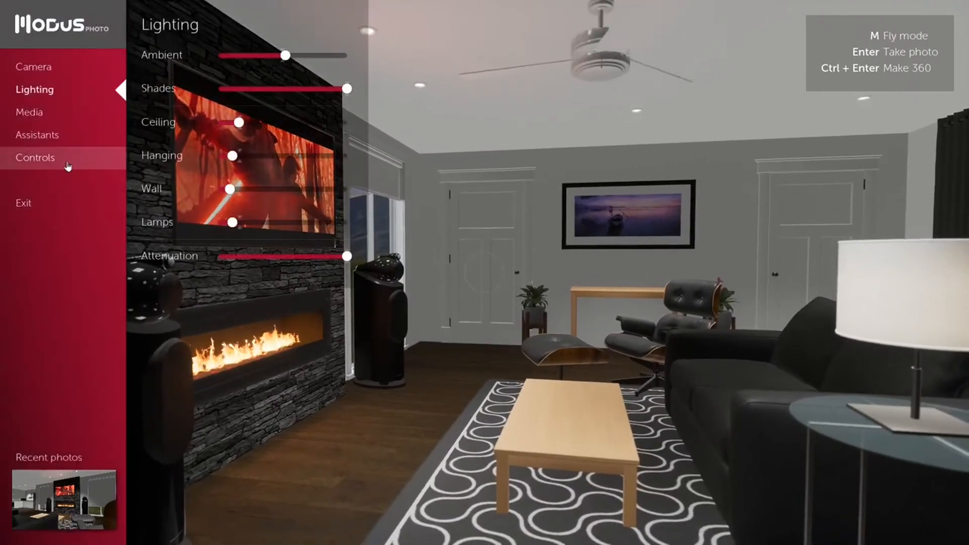
left_click(71, 137)
left_click(61, 68)
left_click(50, 90)
left_click(57, 111)
left_click(53, 89)
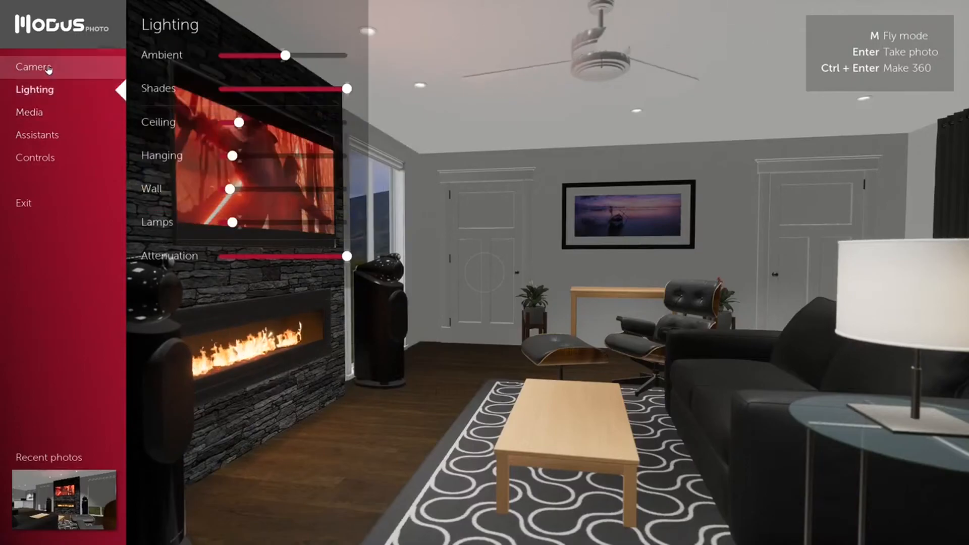
left_click(59, 68)
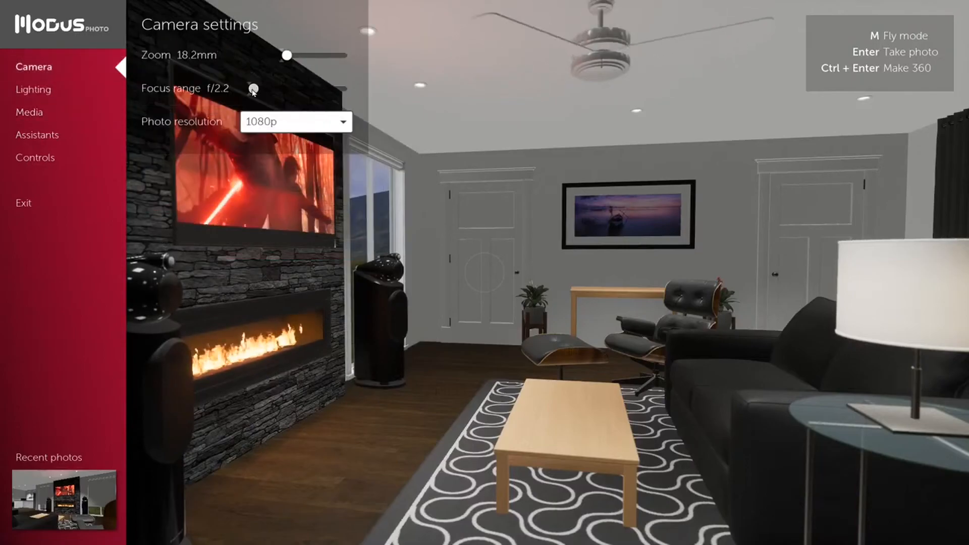
key("m")
key("Return")
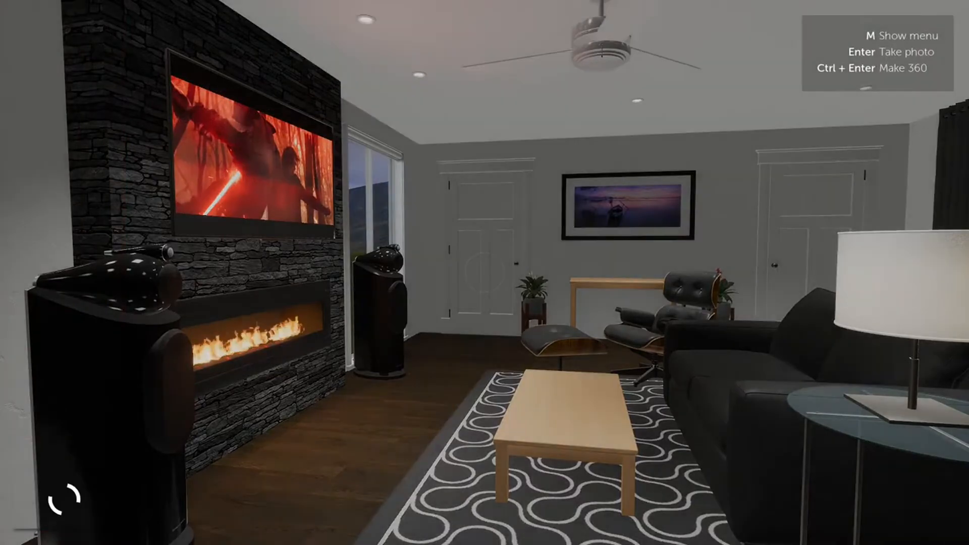
Step: Move the camera back near the dining table, facing the open window and the fireplace wall
key("w")
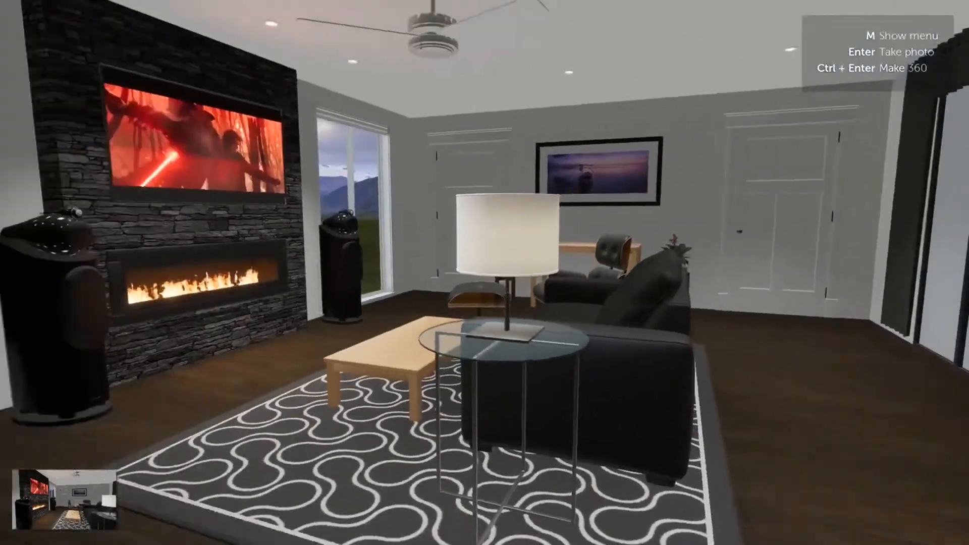
key("Left")
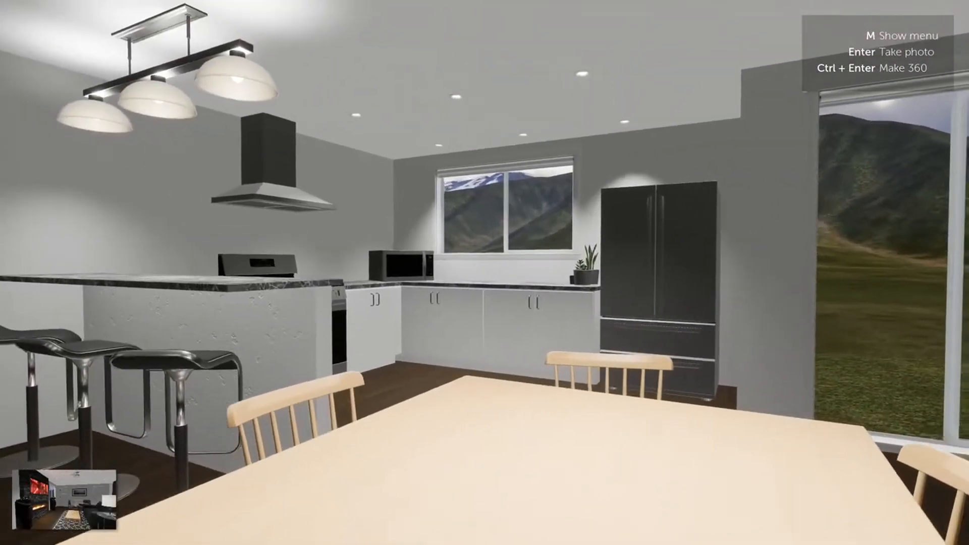
key("Right")
key("Right")
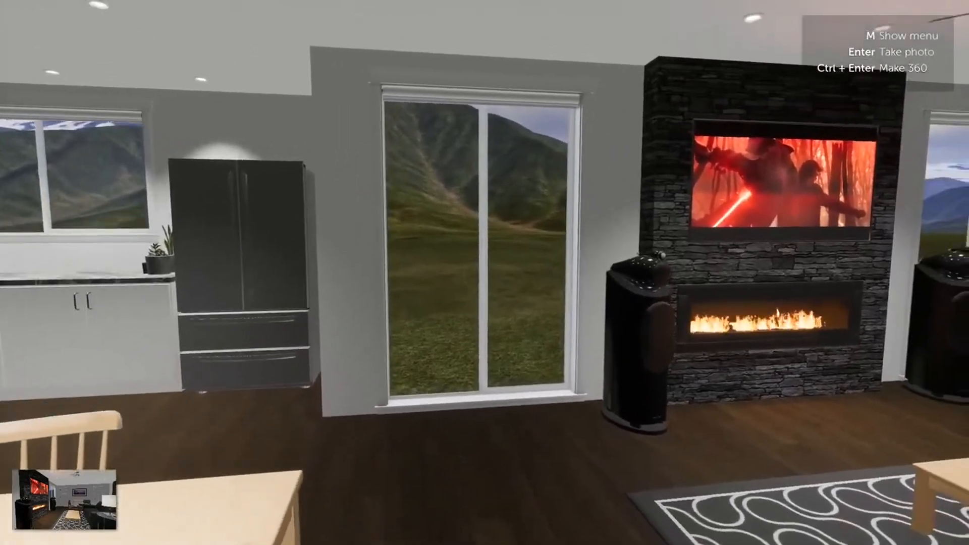
key("Right")
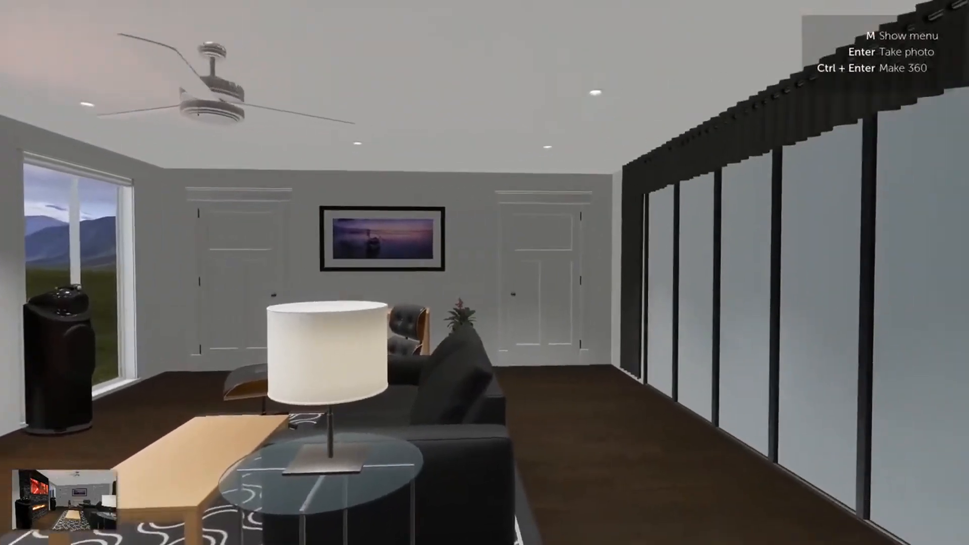
key("Right")
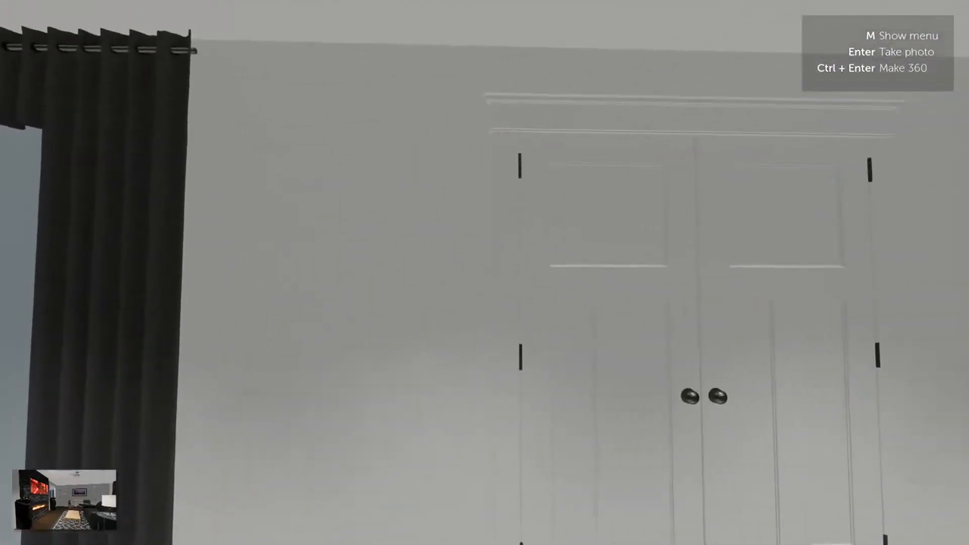
key("Down")
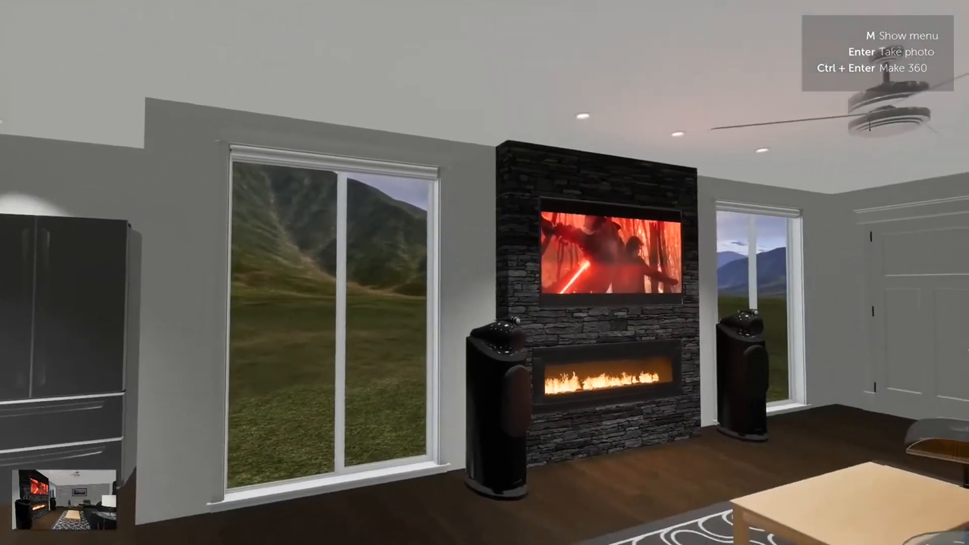
Step: Slightly raise the ambient, hanging and wall lighting, balancing it between the kitchen and living room views
key("m")
left_click(39, 99)
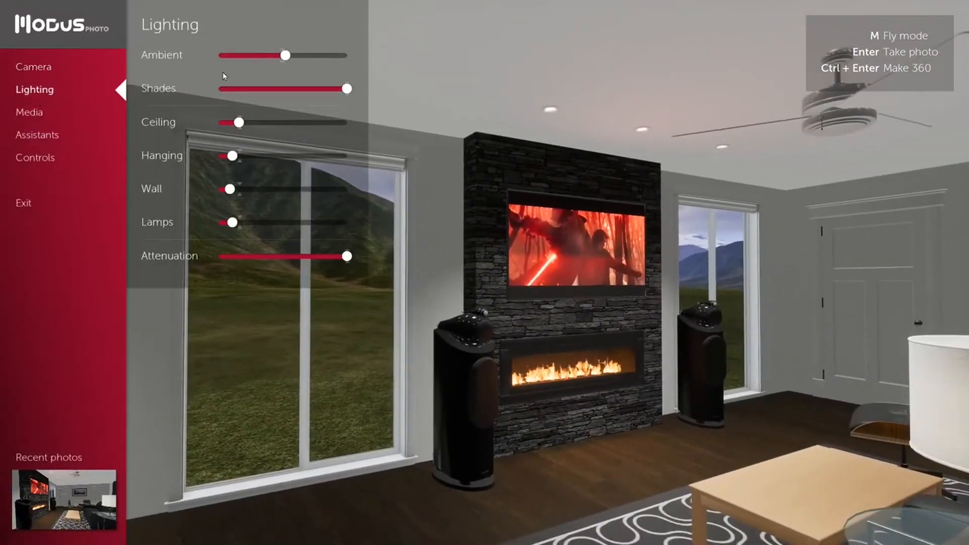
left_click_drag(232, 155, 239, 156)
key("m")
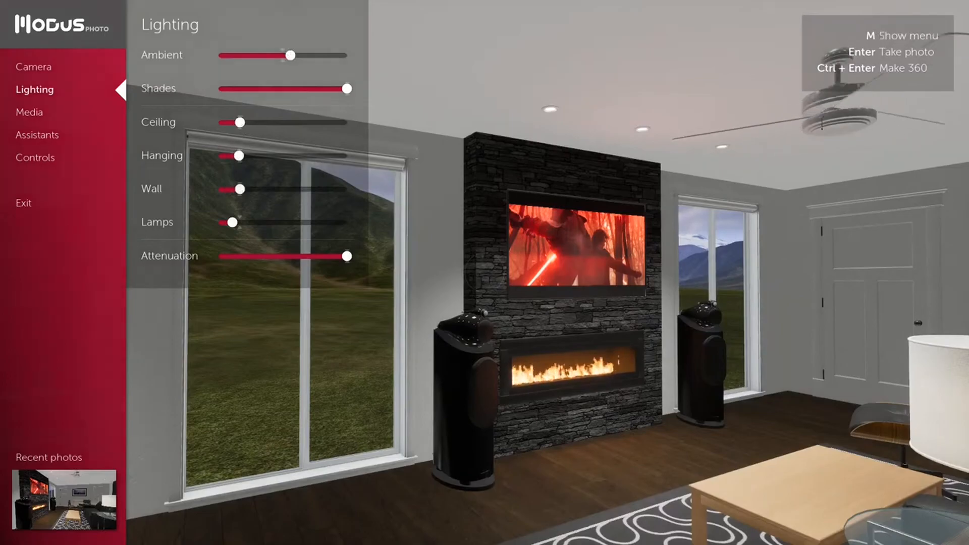
key("m")
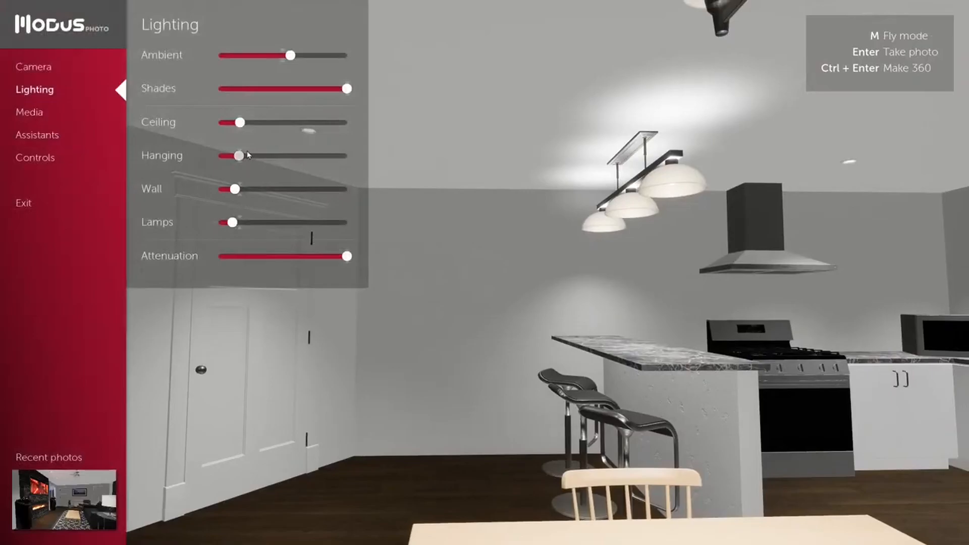
left_click_drag(239, 155, 232, 157)
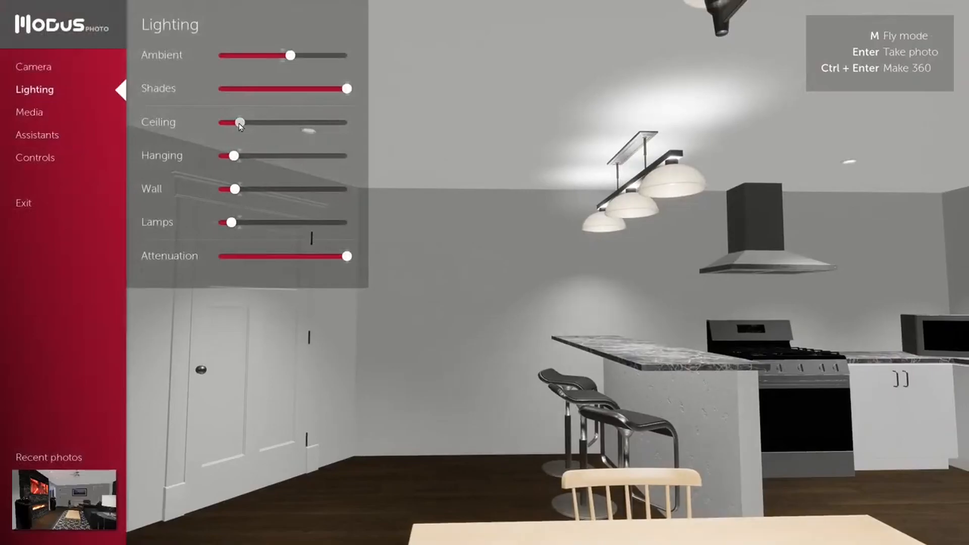
key("m")
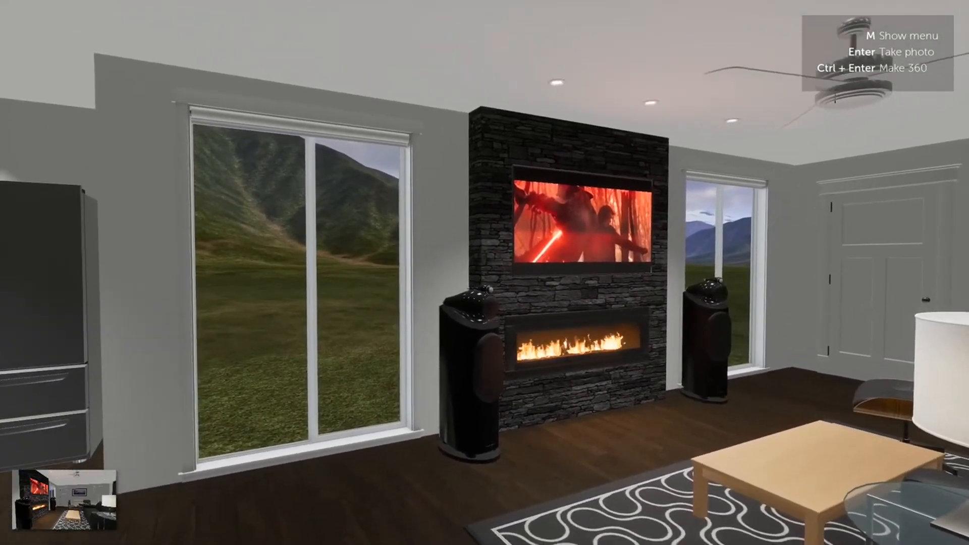
Step: Make a 360° image from this viewpoint and open the online 360° image collection in the Modus file manager
key("ctrl+Return")
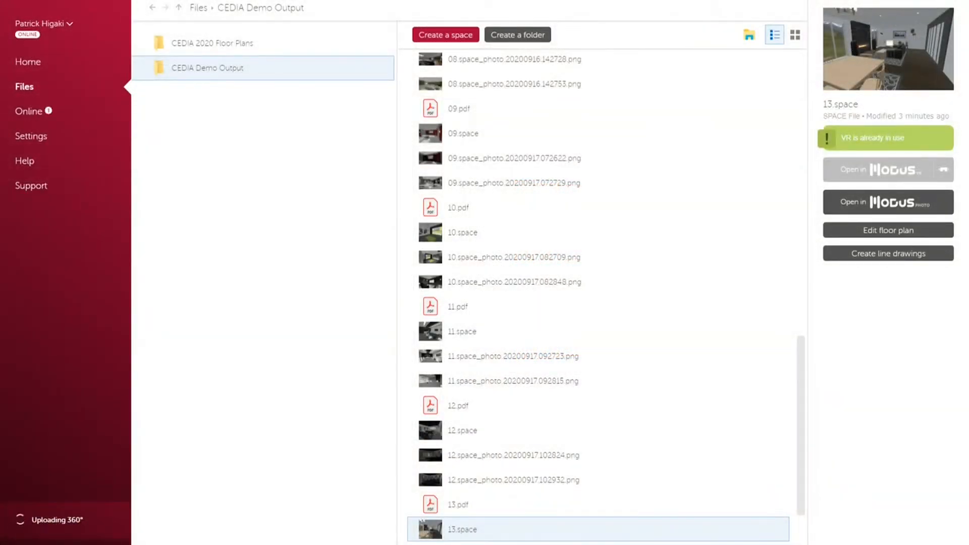
left_click_drag(20, 112, 73, 192)
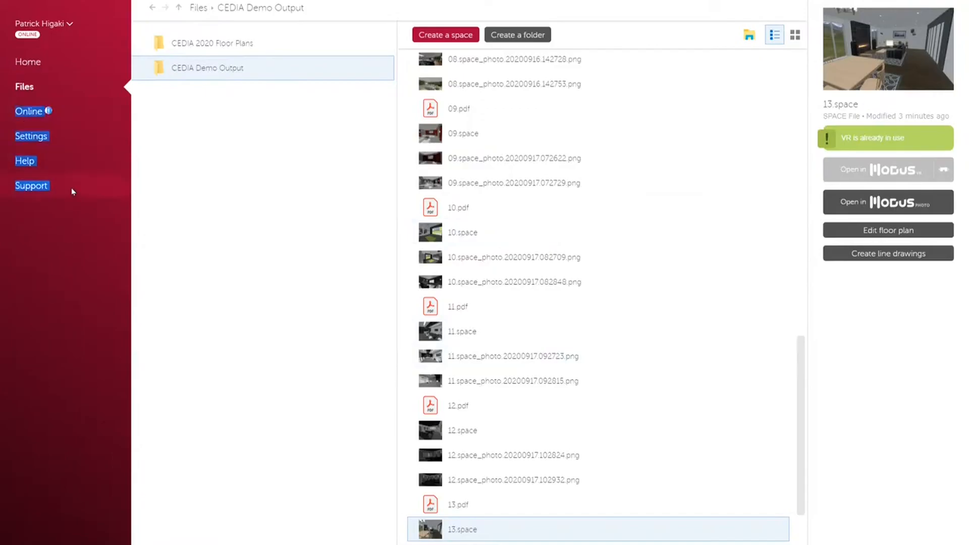
left_click(44, 113)
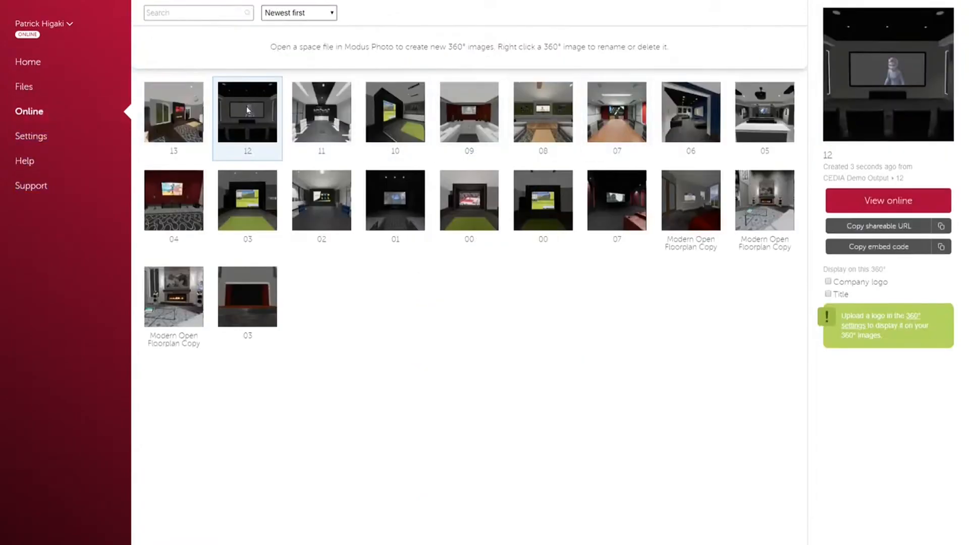